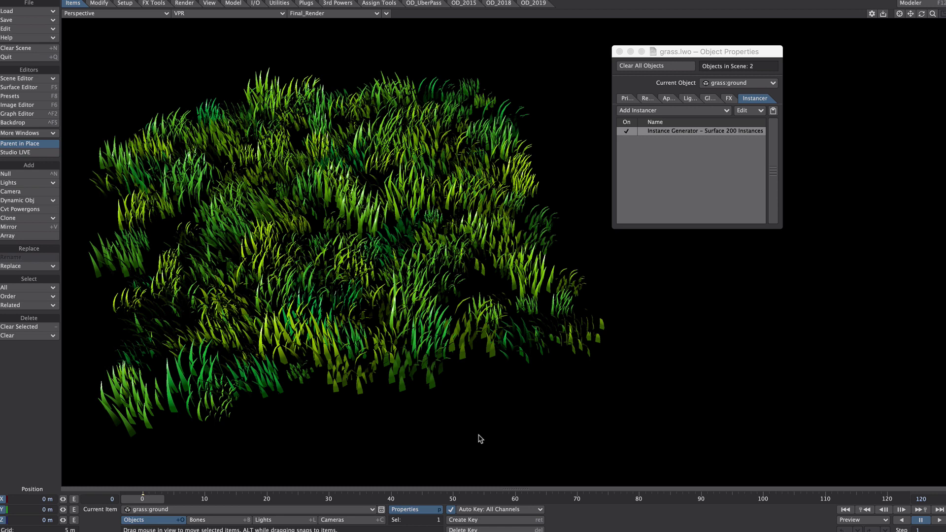
- Open the Scene Editor and set the perspective viewport to Textured Shaded Solid Wireframe
key(ctrl+F1)
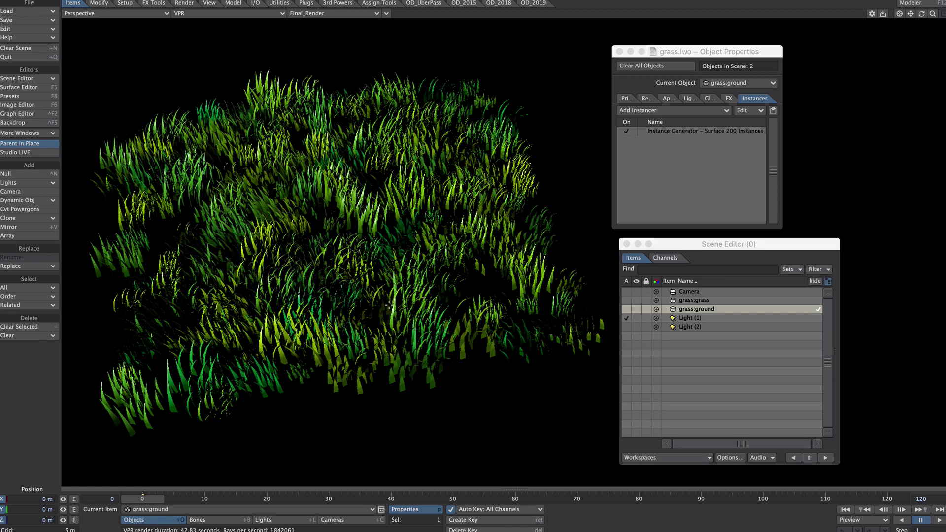
click(203, 14)
click(202, 31)
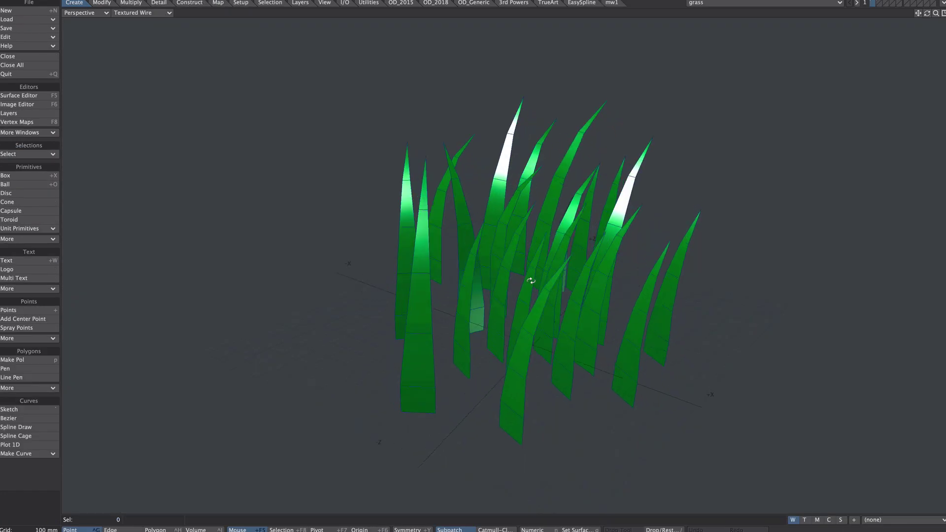
- Examine the grass clump's geometry in Modeler, and return to Layout
alt+drag(532, 280, 673, 292)
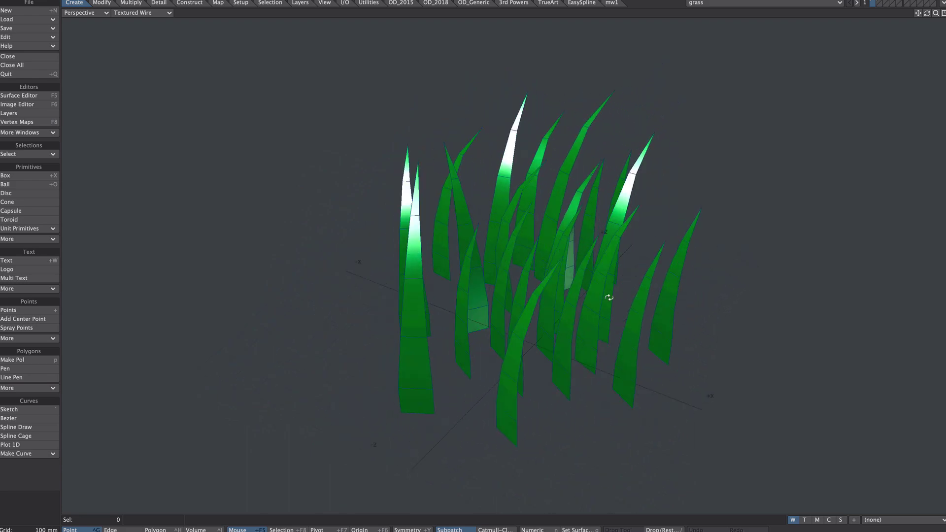
key(F12)
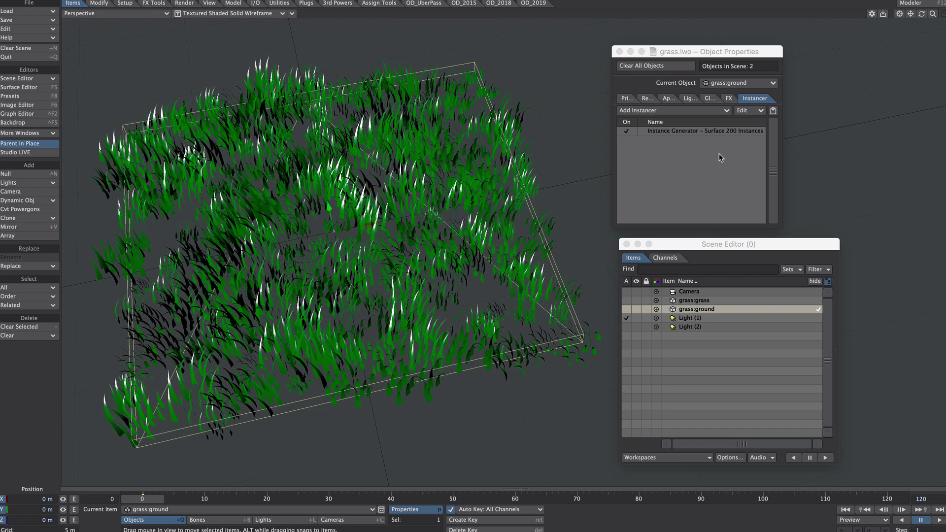
- Open the ground's surface Instance Generator node graph and inspect the settings of the Vector (1) and Gradient (1) nodes
double_click(705, 131)
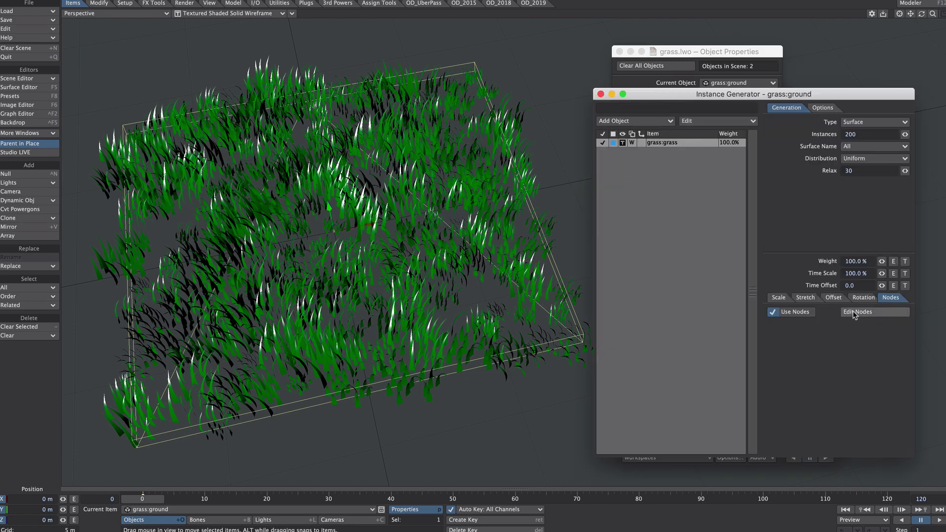
click(856, 311)
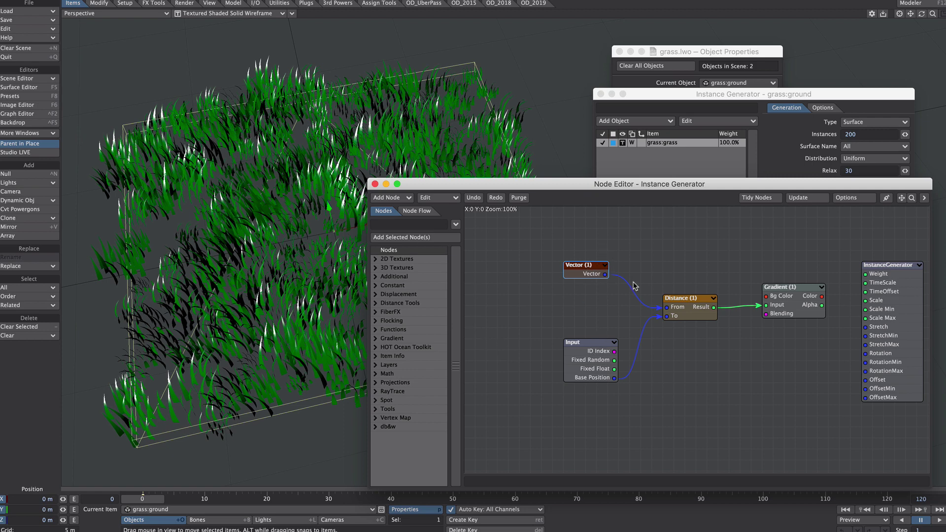
double_click(590, 272)
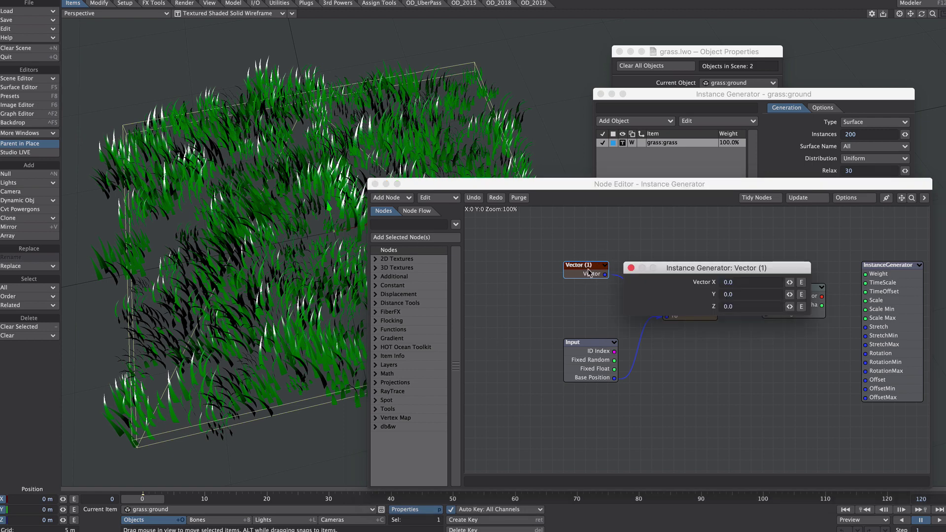
click(631, 268)
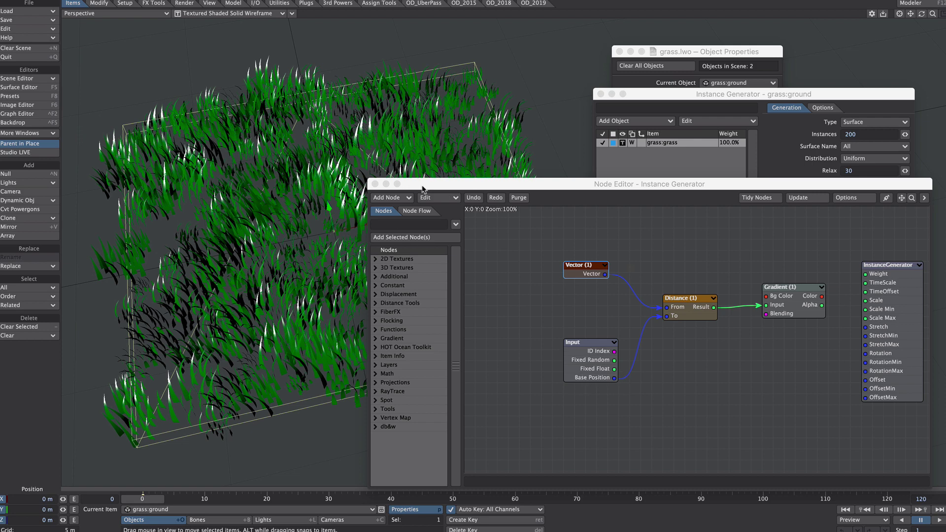
double_click(798, 301)
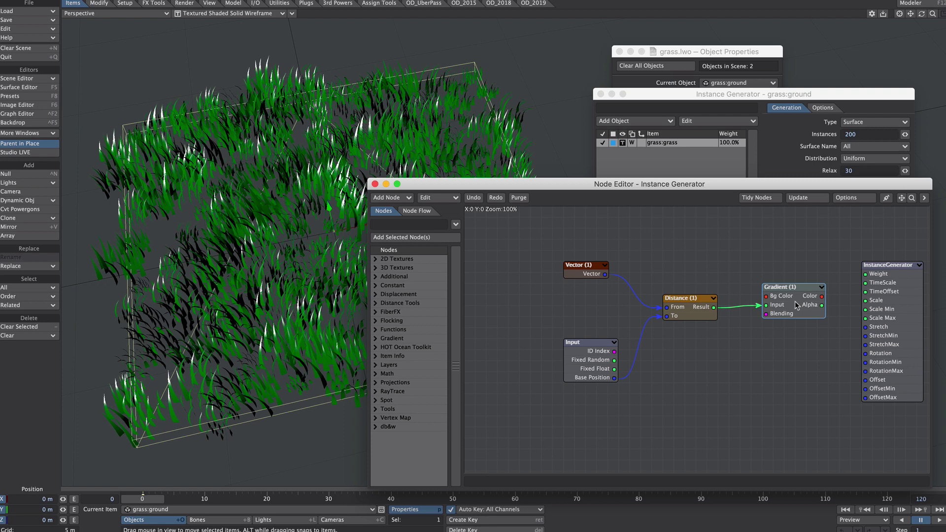
drag(880, 53, 670, 28)
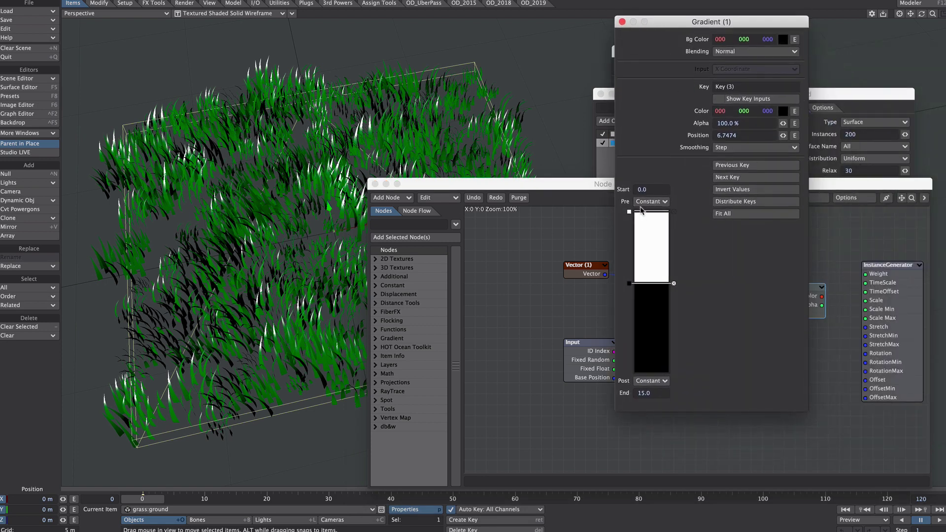
click(622, 22)
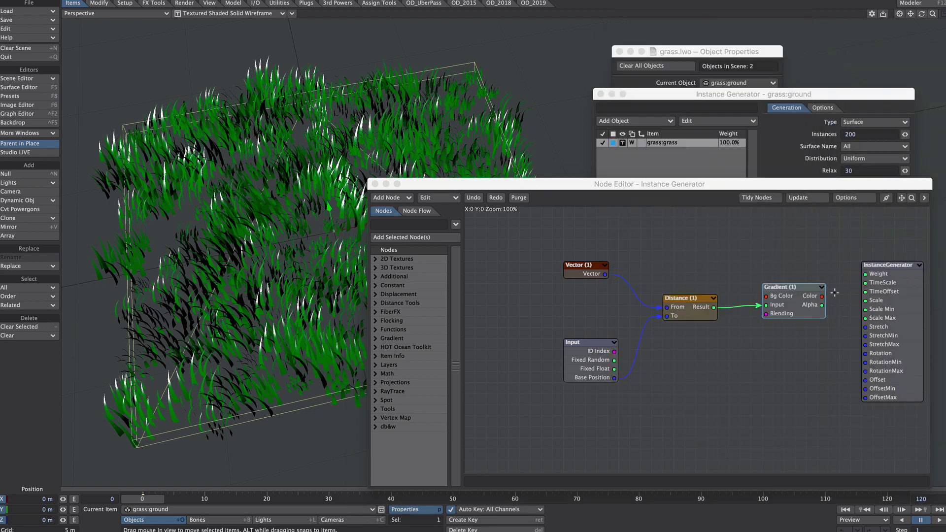
- Connect Gradient (1)'s Color to the InstanceGenerator's Weight and move the gradient's black key to about 5.24
drag(821, 296, 865, 273)
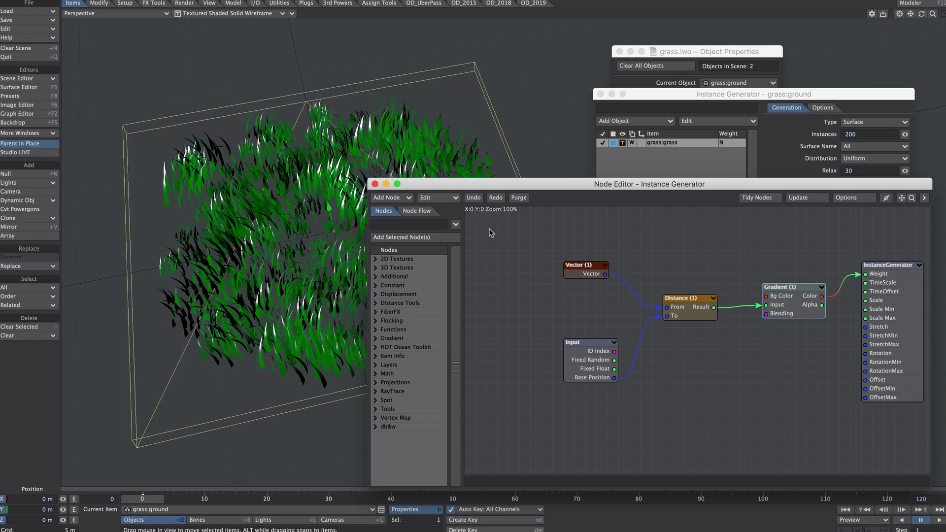
double_click(804, 303)
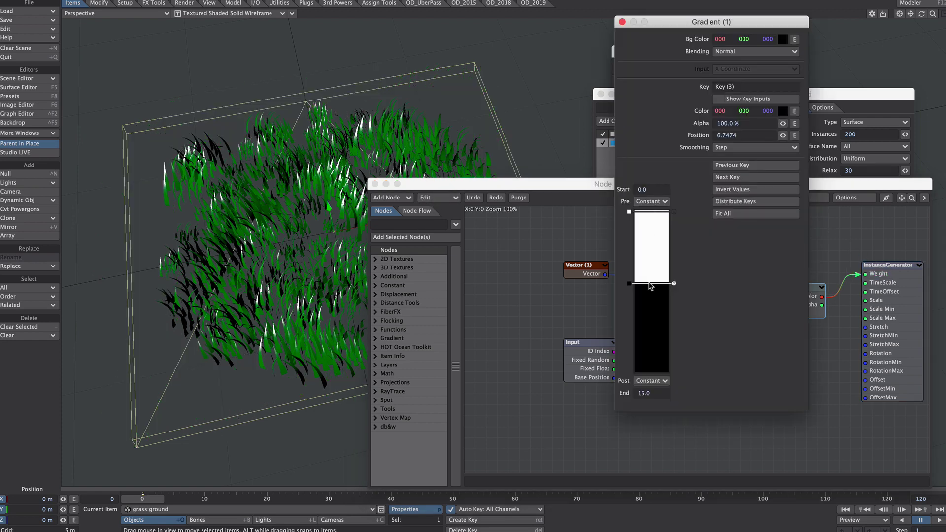
drag(650, 289, 648, 266)
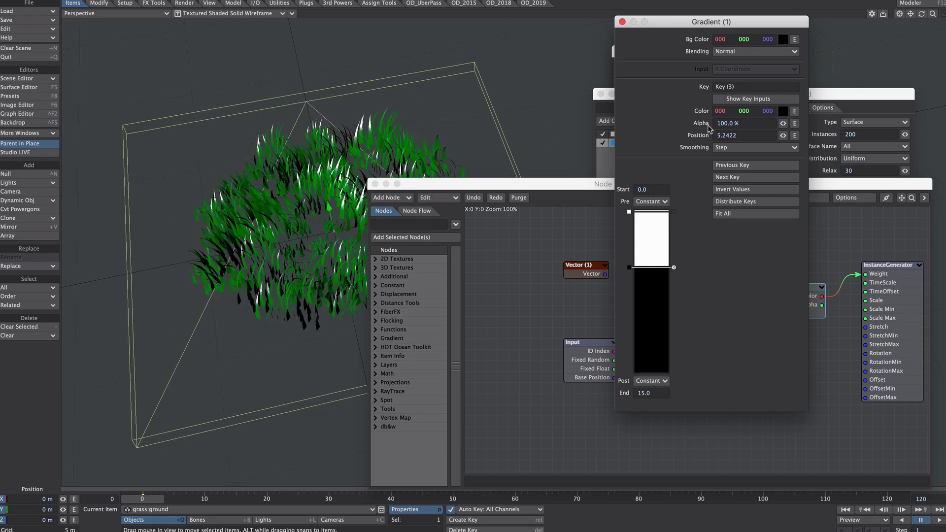
- Invert Gradient (1)'s values and move its white key to about 4.88, closing the gradient settings
click(726, 202)
mouse_move(644, 270)
mouse_down()
mouse_move(645, 294)
mouse_move(646, 264)
mouse_up()
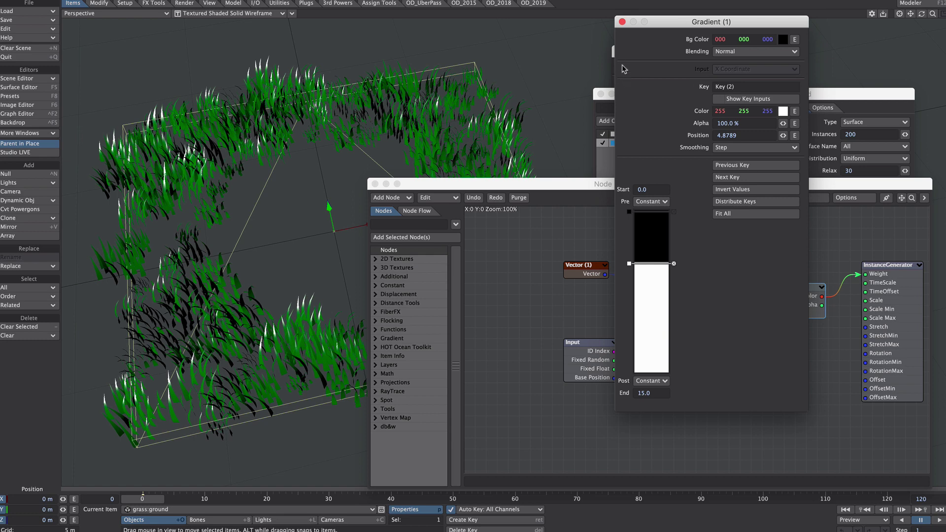
click(622, 22)
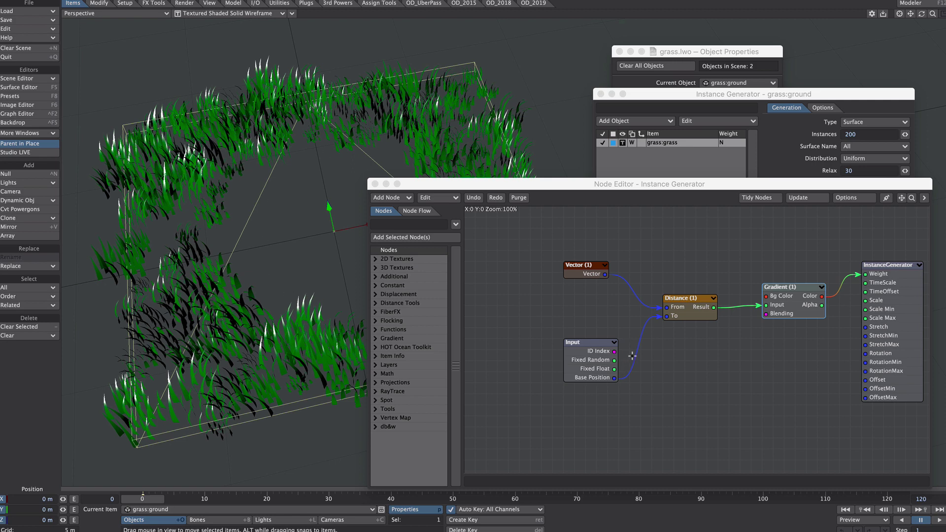
- Copy the Vector, Distance and Gradient nodes, close the node graph, and disable Use Nodes for the grass instances
drag(546, 231, 801, 320)
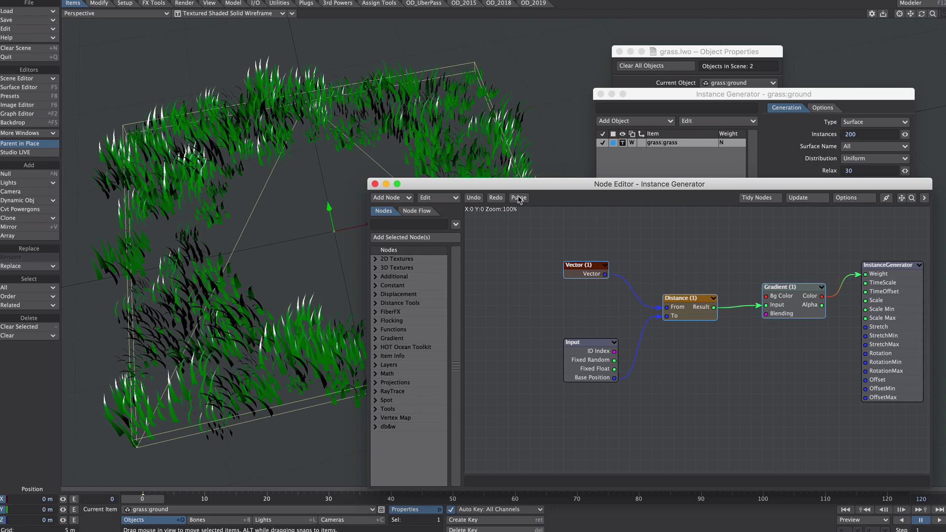
click(385, 184)
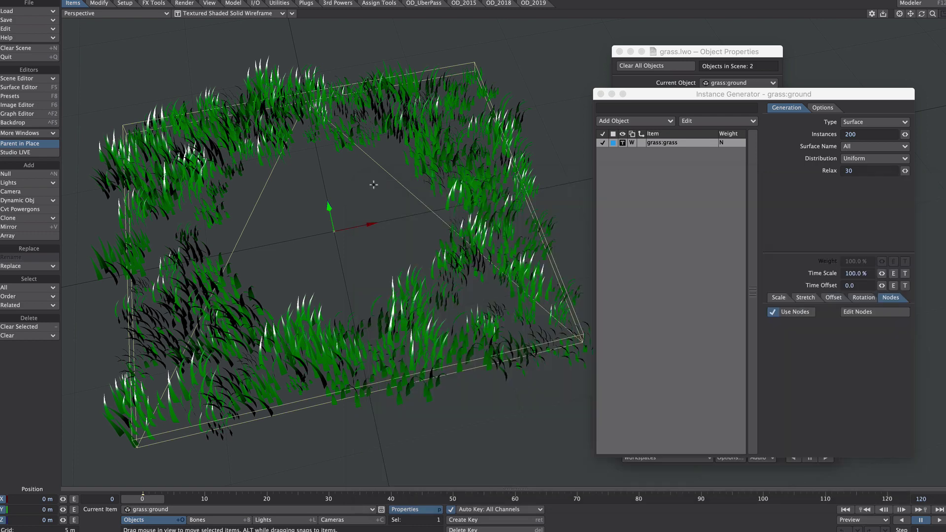
click(794, 311)
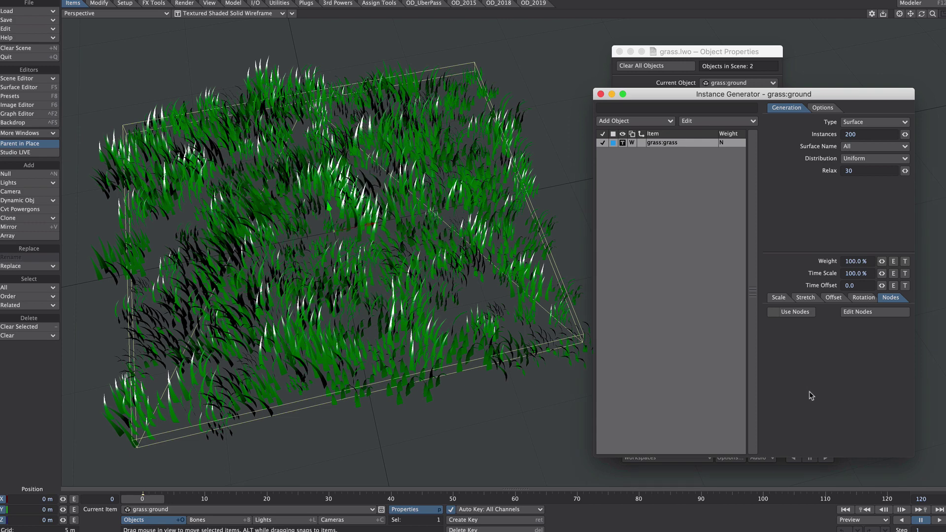
- Open the grass surface's node graph and paste the copied Vector, Distance and Gradient nodes near the Surface node
key(F5)
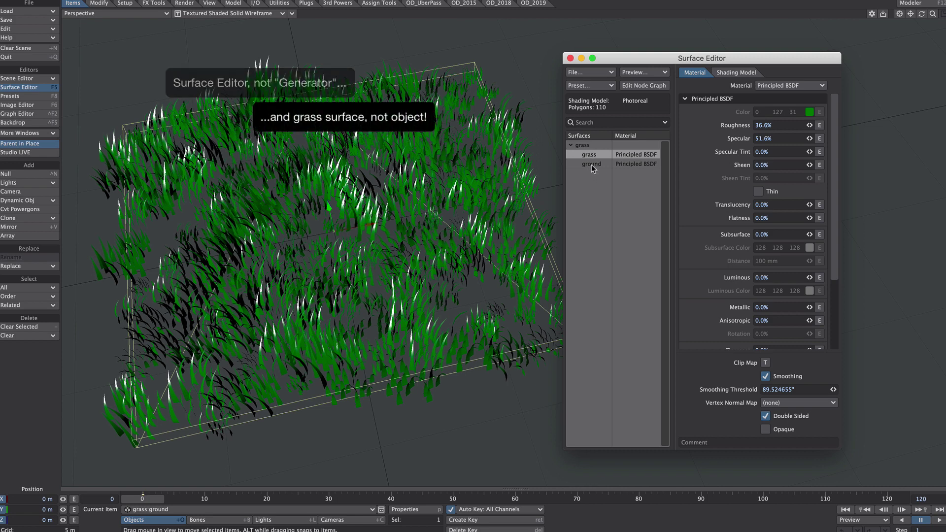
click(642, 86)
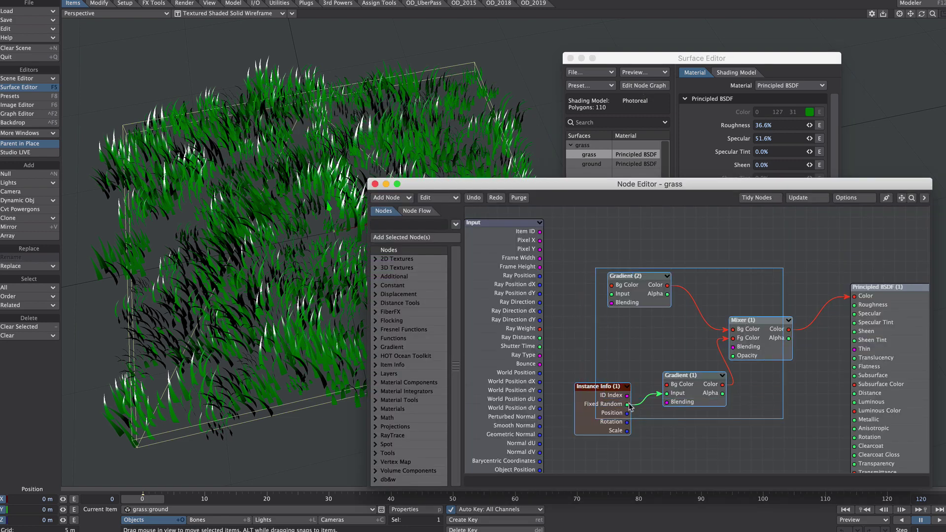
scroll(601, 353, down, 5)
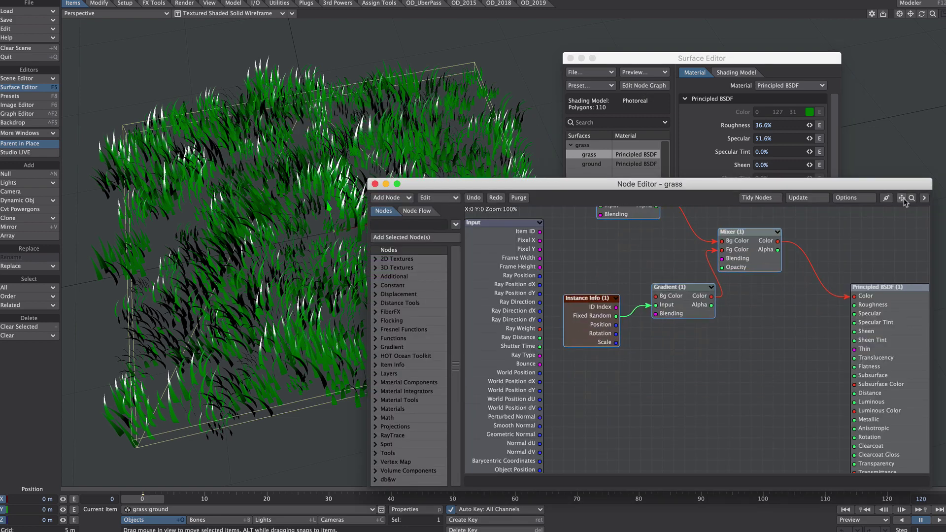
drag(901, 198, 898, 97)
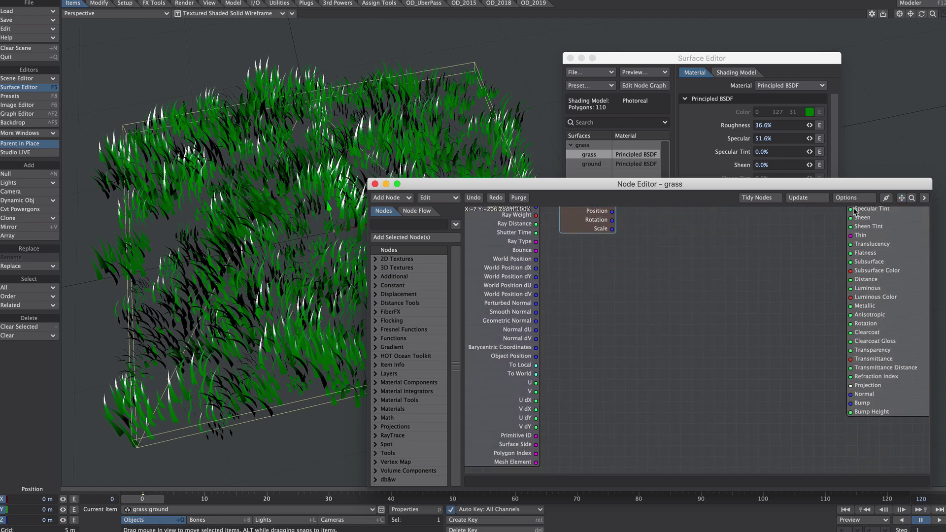
scroll(777, 403, right, 5)
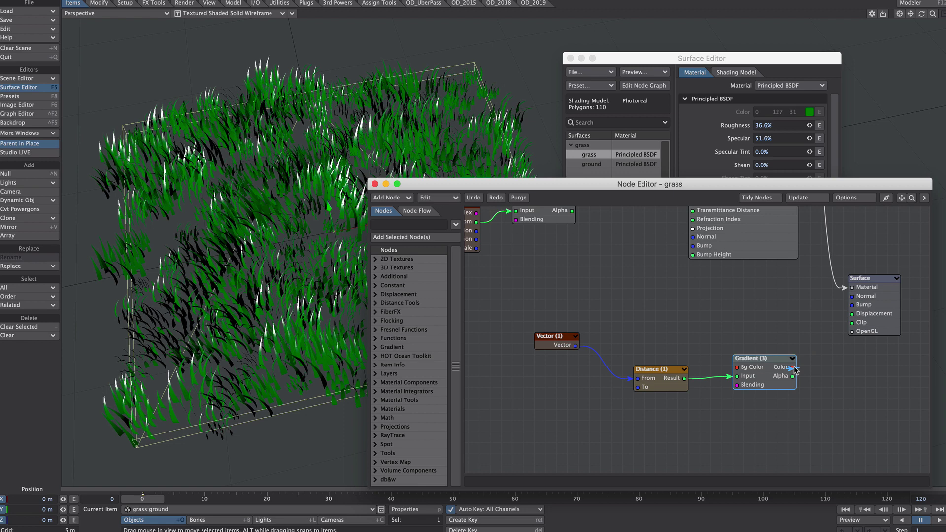
- Check the pasted Gradient (3)'s keys and connect its Color output to the Surface node's Clip input
double_click(777, 376)
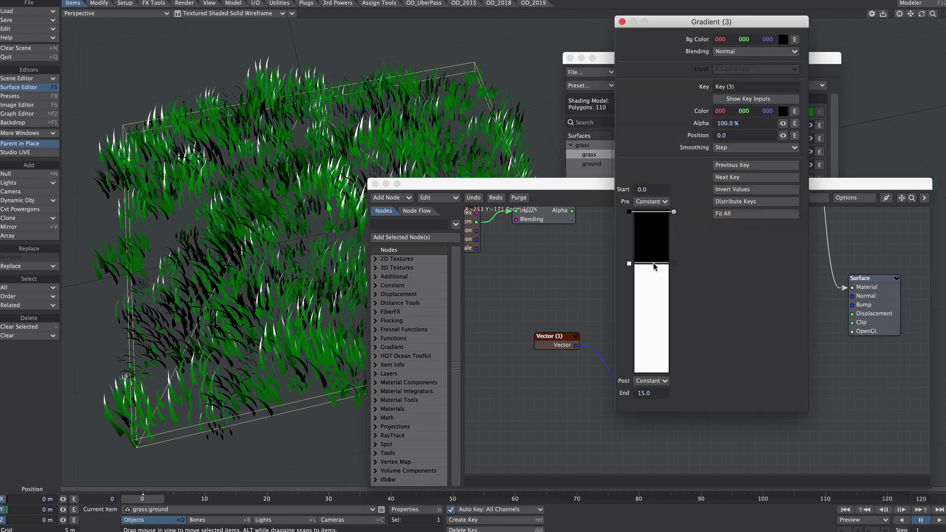
click(622, 22)
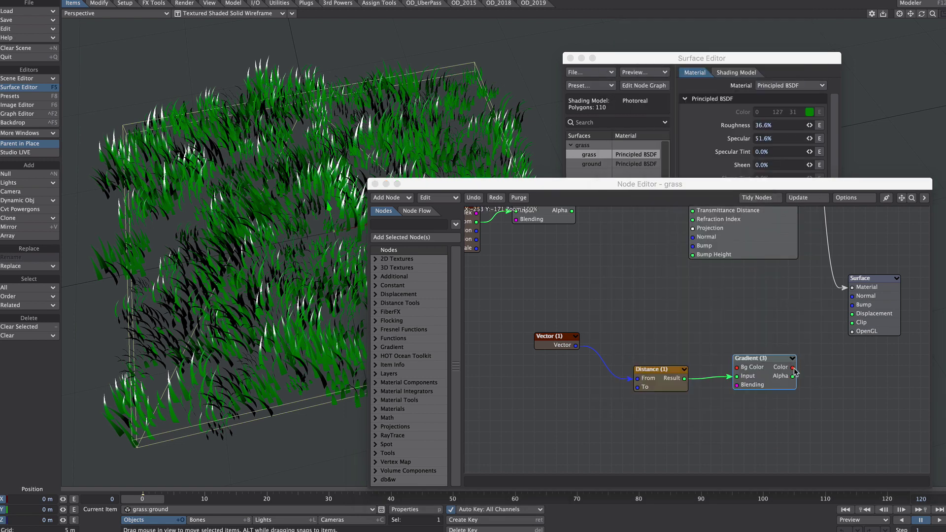
drag(794, 370, 861, 327)
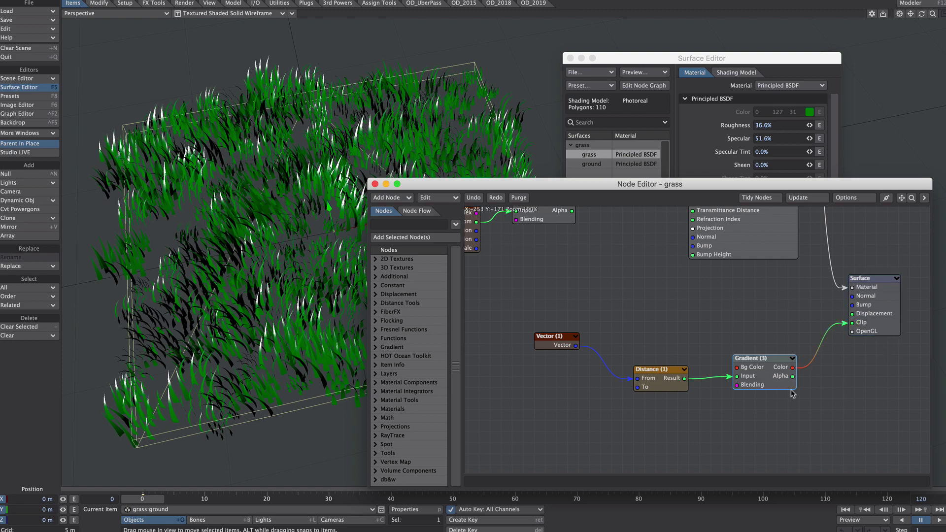
- Set the viewport to VPR and connect the Input node's World Position to Distance (1)'s To input
click(181, 15)
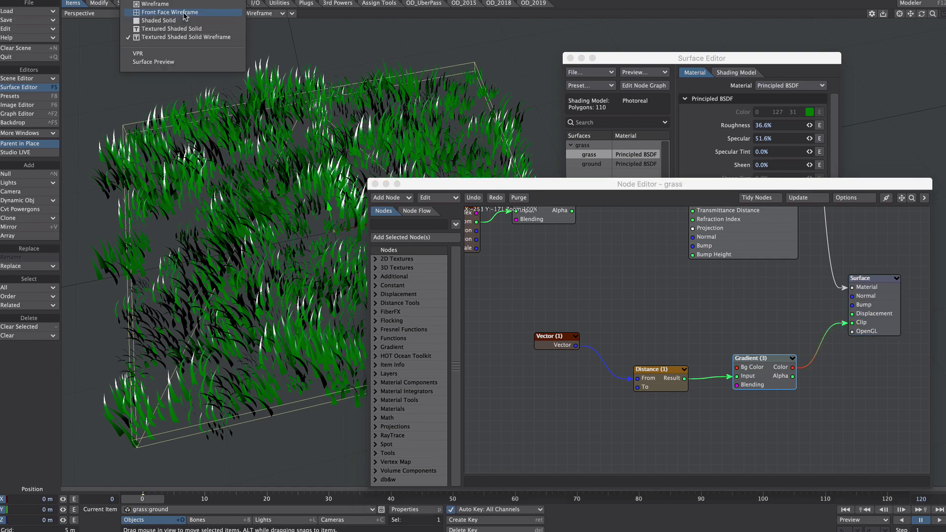
click(186, 55)
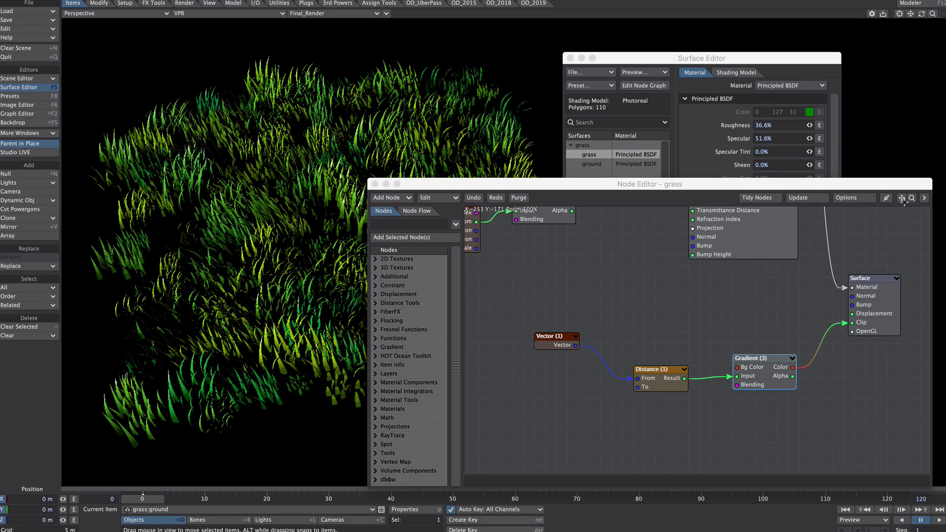
drag(901, 197, 945, 186)
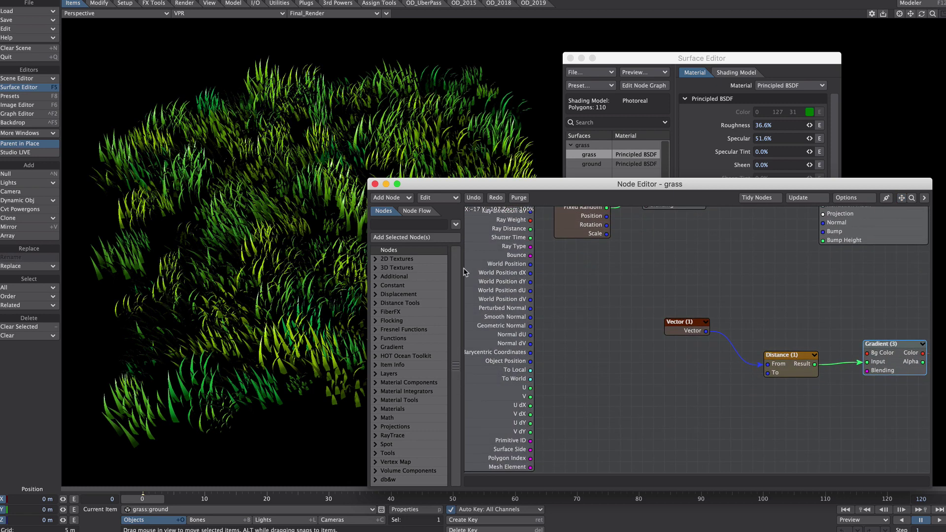
drag(530, 264, 776, 376)
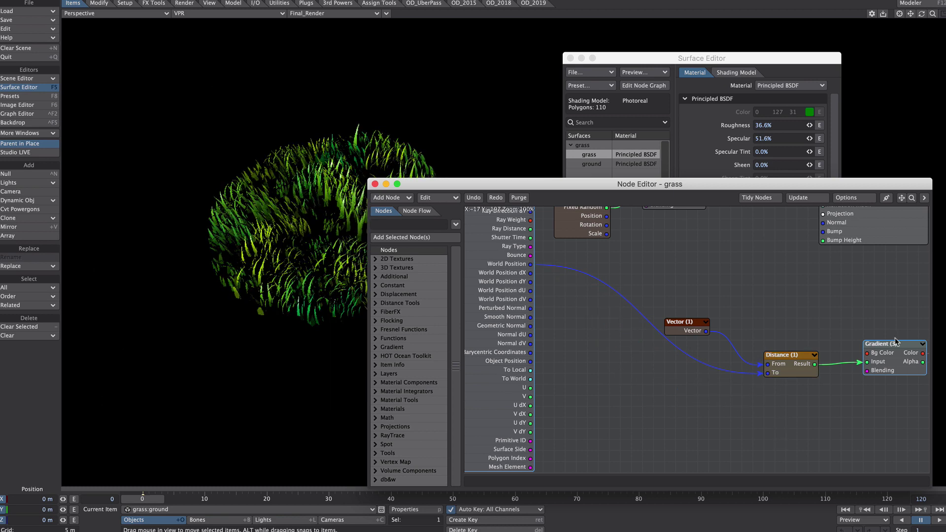
- Invert Gradient (3)'s values, move its black key to about 6.28, and close the grass node graph
double_click(888, 356)
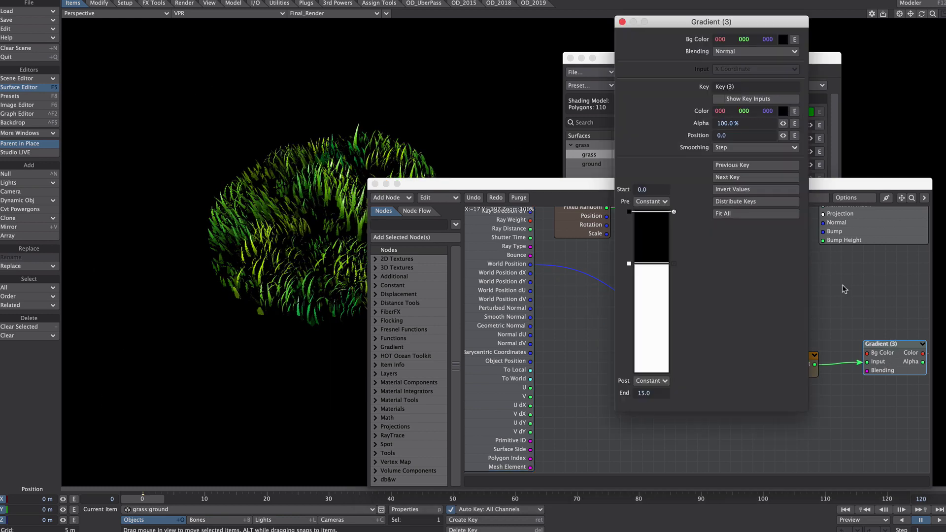
click(731, 190)
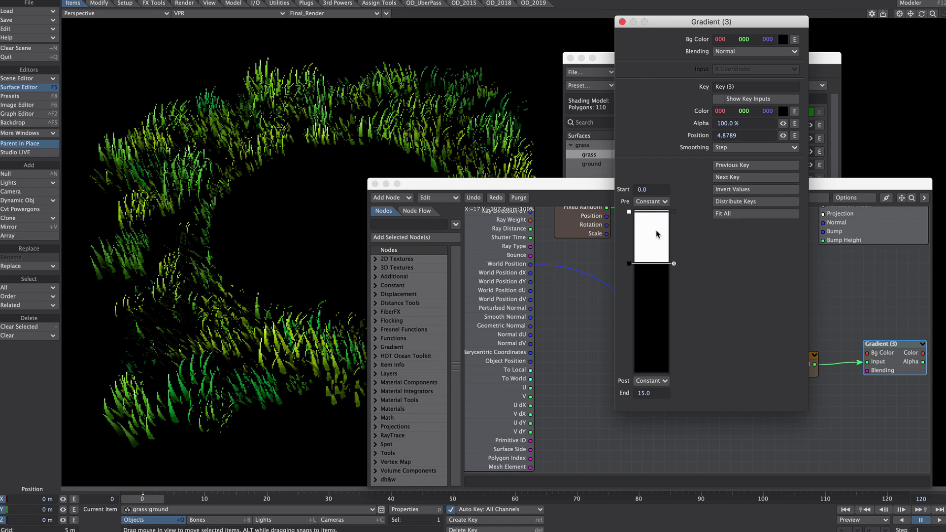
drag(650, 265, 643, 283)
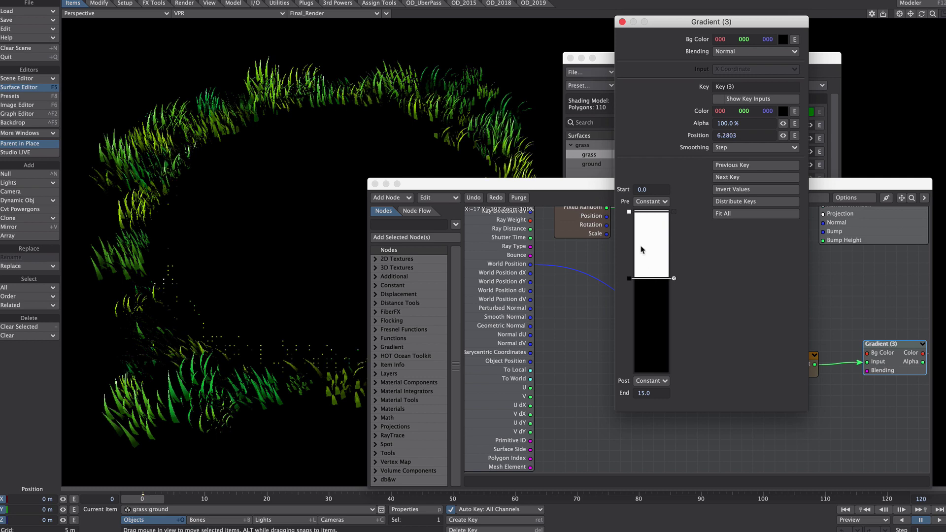
click(375, 184)
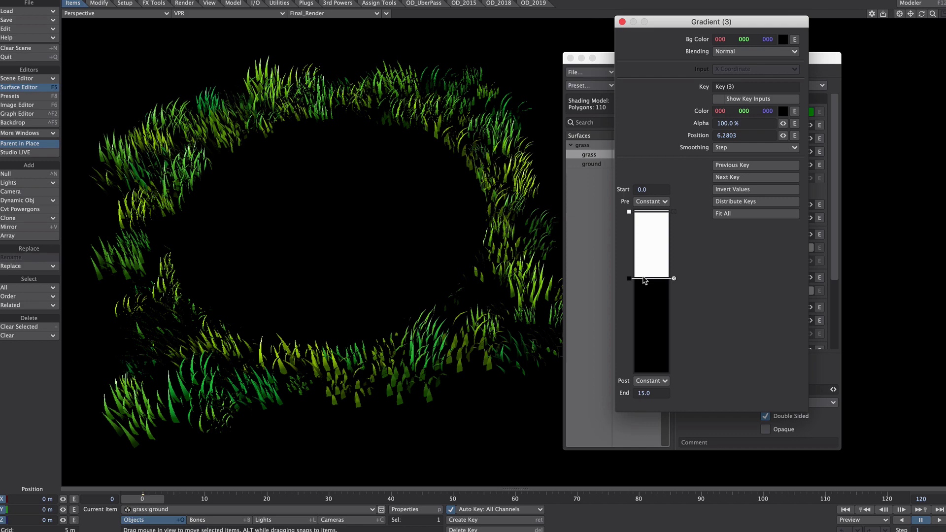
- Try different positions for Gradient (3)'s black key, such as about 4.46 and 5.50, to resize the clipped grass circle
drag(645, 280, 647, 260)
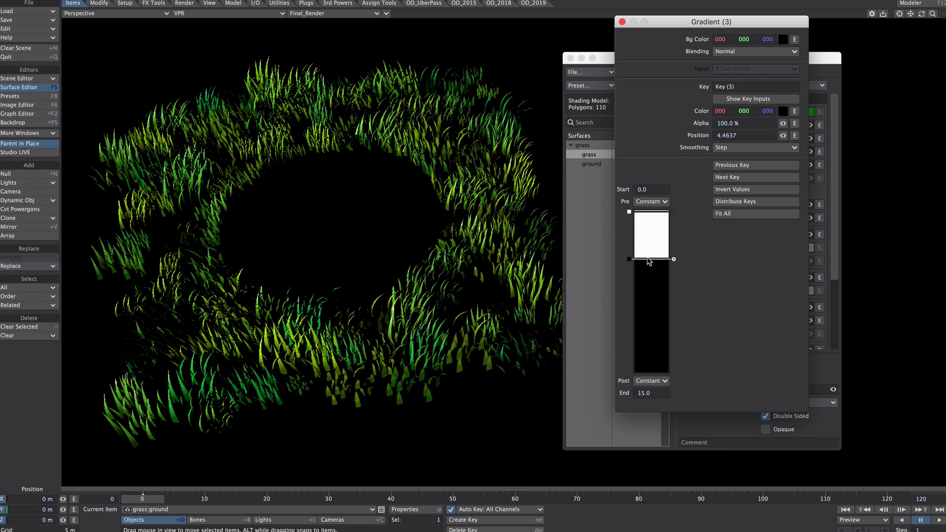
mouse_move(650, 261)
mouse_down()
mouse_move(651, 252)
mouse_move(654, 274)
mouse_up()
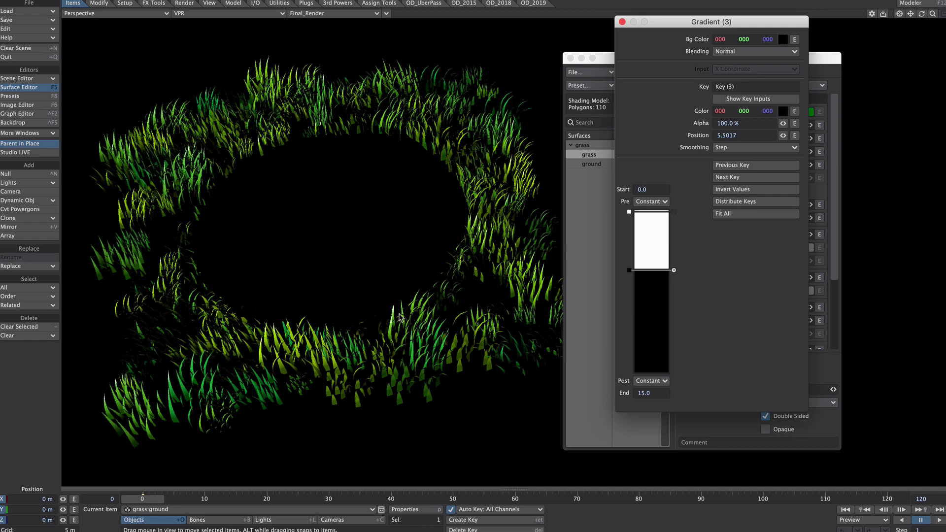
mouse_move(643, 277)
mouse_down()
mouse_move(654, 274)
mouse_move(652, 293)
mouse_up()
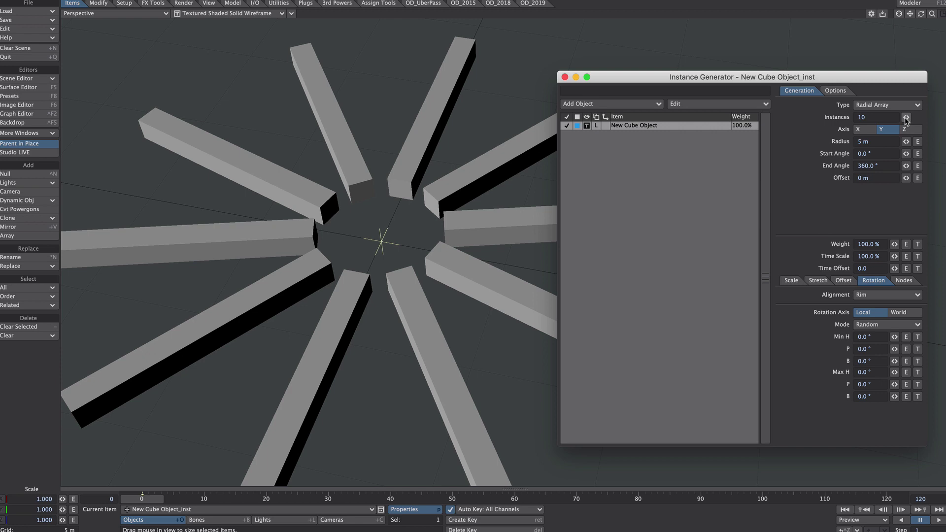
- Adjust the number of instances in the cube's radial array and switch the viewport to VPR
mouse_move(906, 120)
mouse_down()
mouse_move(893, 119)
mouse_move(905, 120)
mouse_up()
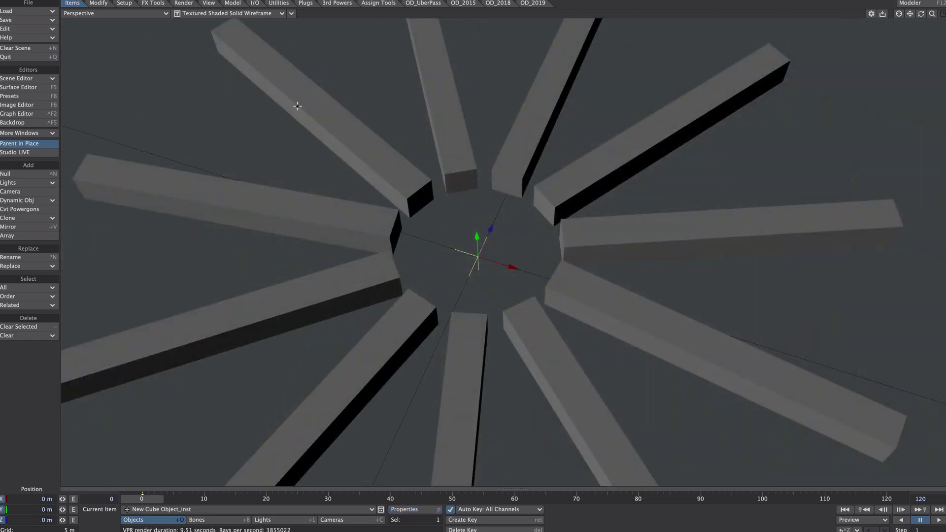
click(232, 13)
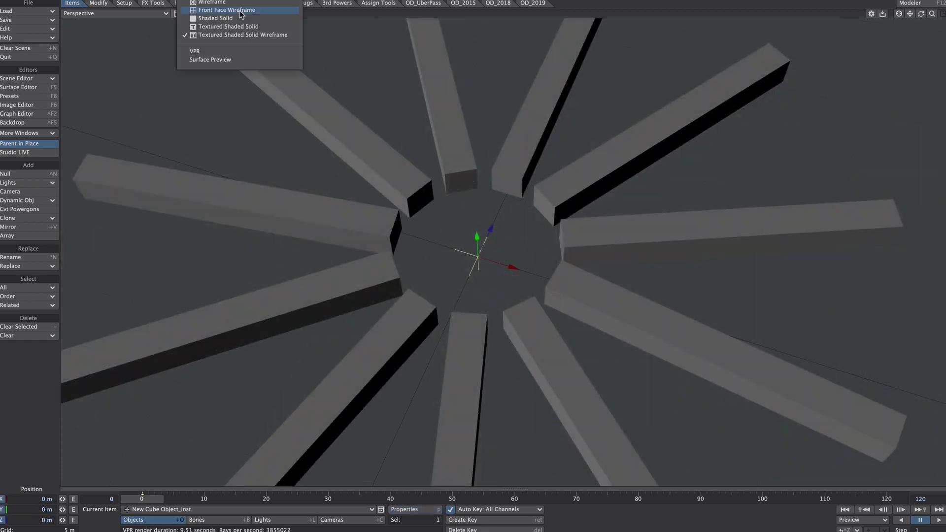
click(221, 52)
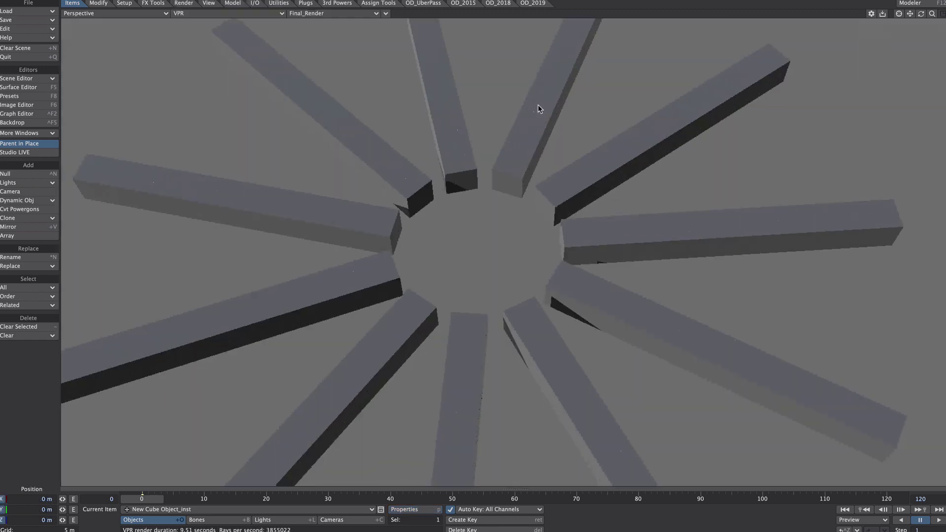
- Open the surface settings and set the Cube surface's Roughness and Specular to 0%
key(F5)
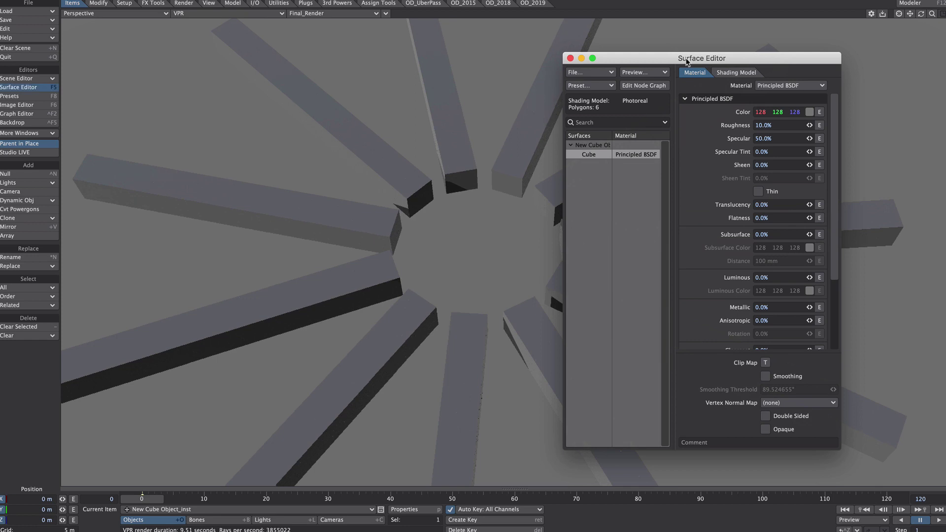
drag(687, 60, 718, 56)
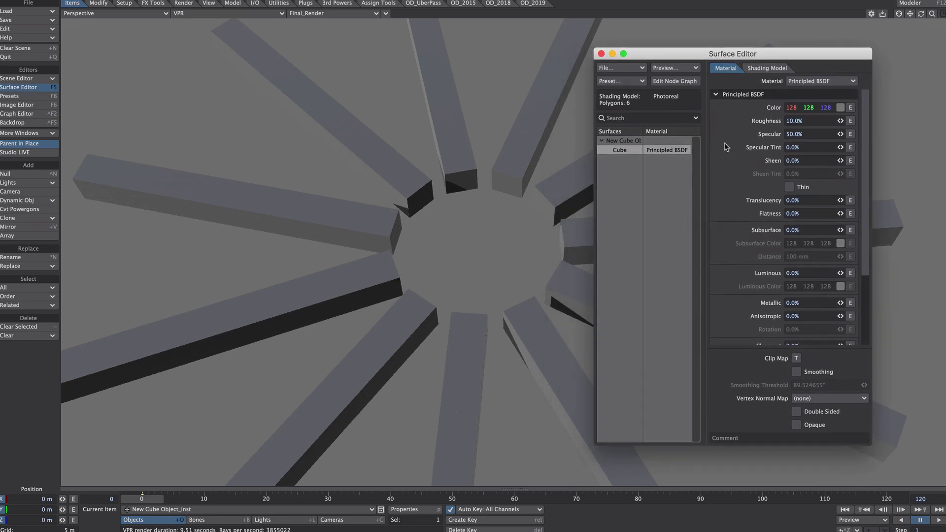
drag(815, 123, 771, 127)
text(0%)
key(Tab)
text(0)
key(Return)
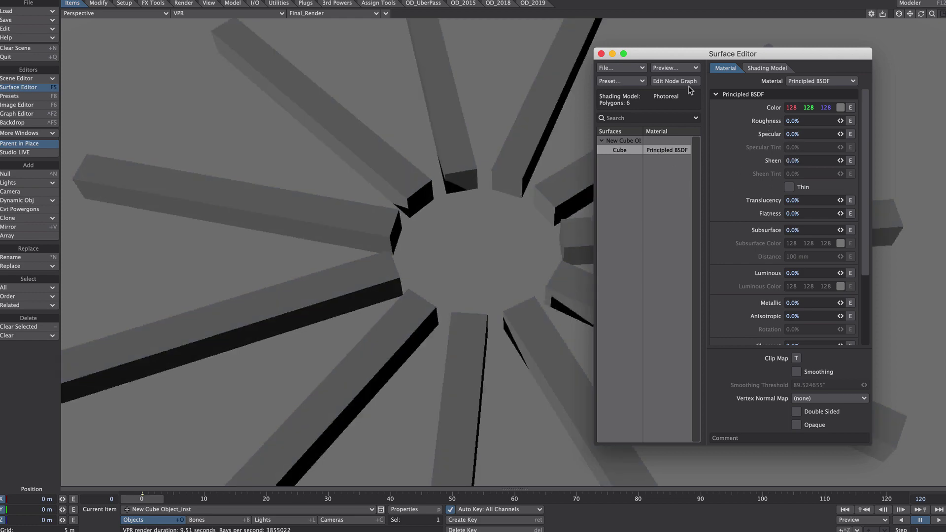
- Open the Cube surface's node graph and move Gradient (1)'s white key to about 6.12
click(674, 81)
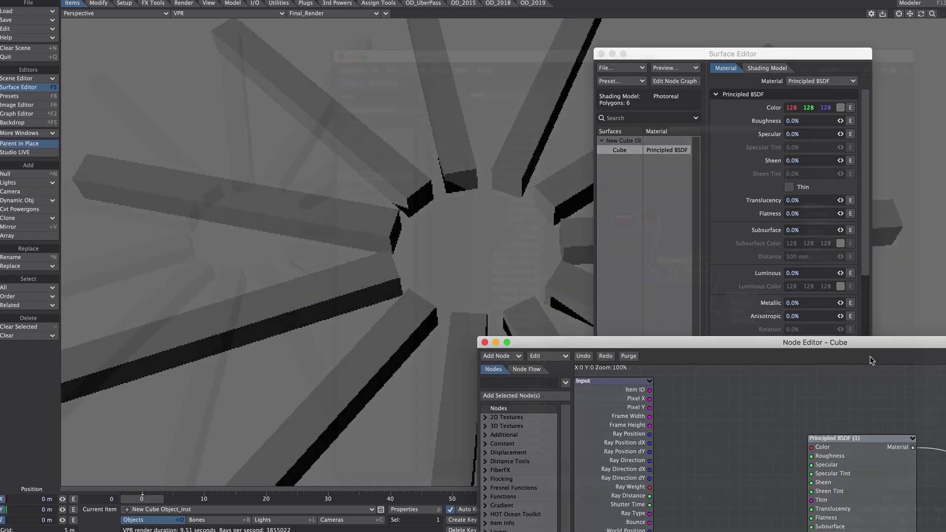
drag(640, 334, 493, 57)
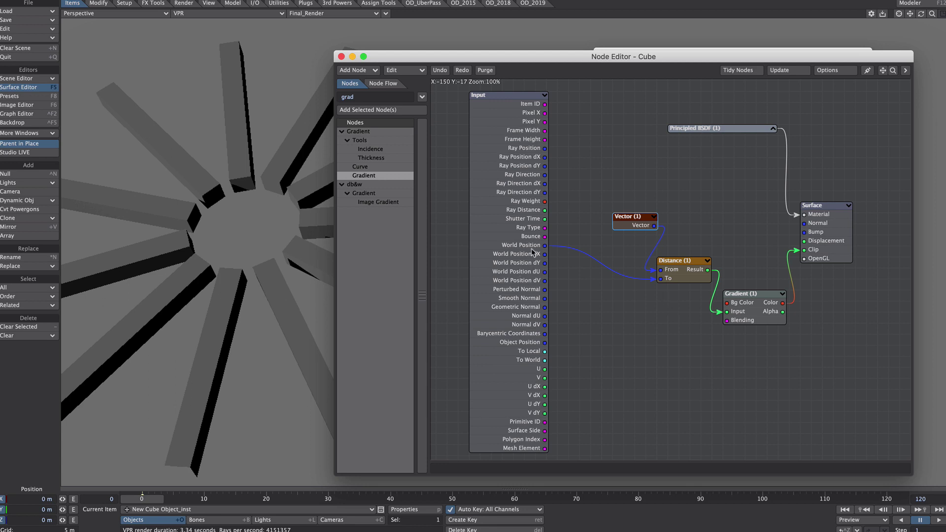
double_click(741, 307)
drag(446, 328, 449, 299)
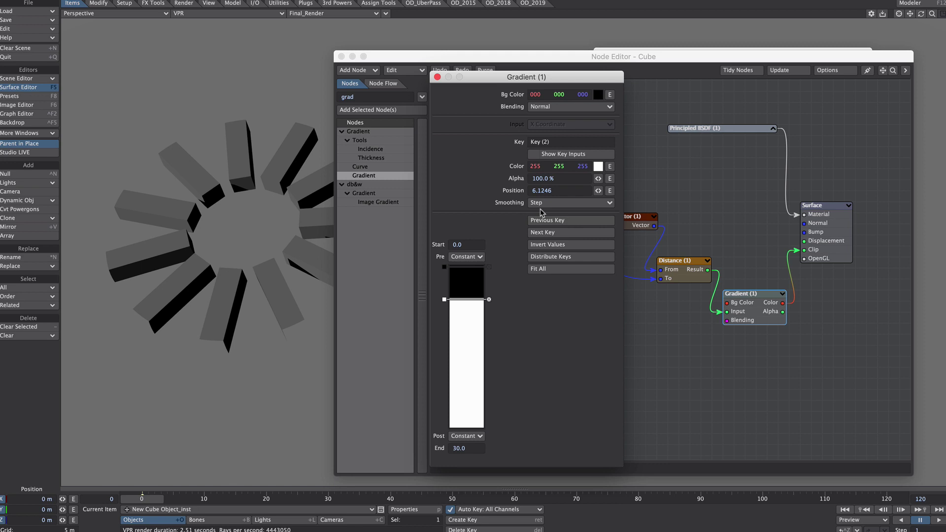
- Invert Gradient (1)'s values and set the smoothing of its black key to Step
click(546, 245)
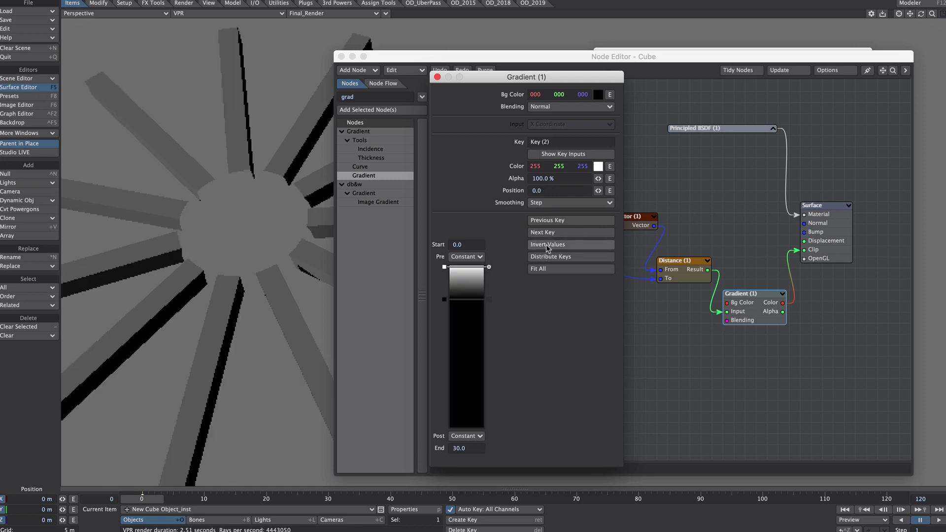
click(455, 300)
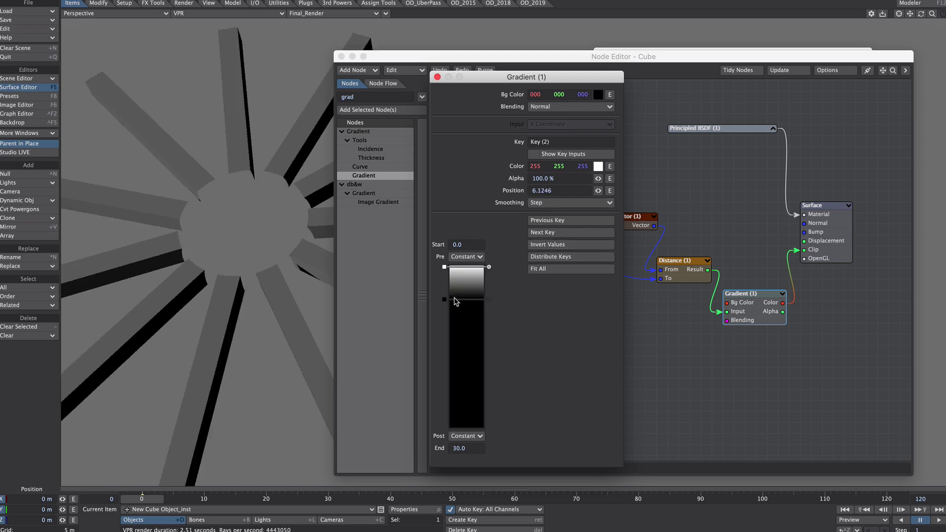
click(456, 301)
click(570, 203)
click(542, 220)
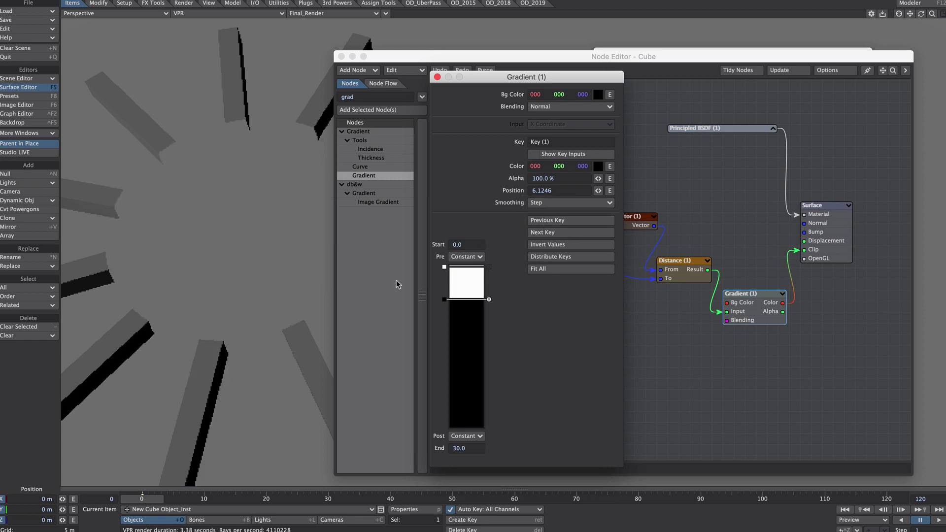
- Move Gradient (1)'s black key to about 5.19 and close the gradient's settings
mouse_move(459, 299)
mouse_down()
mouse_move(462, 285)
mouse_move(464, 295)
mouse_up()
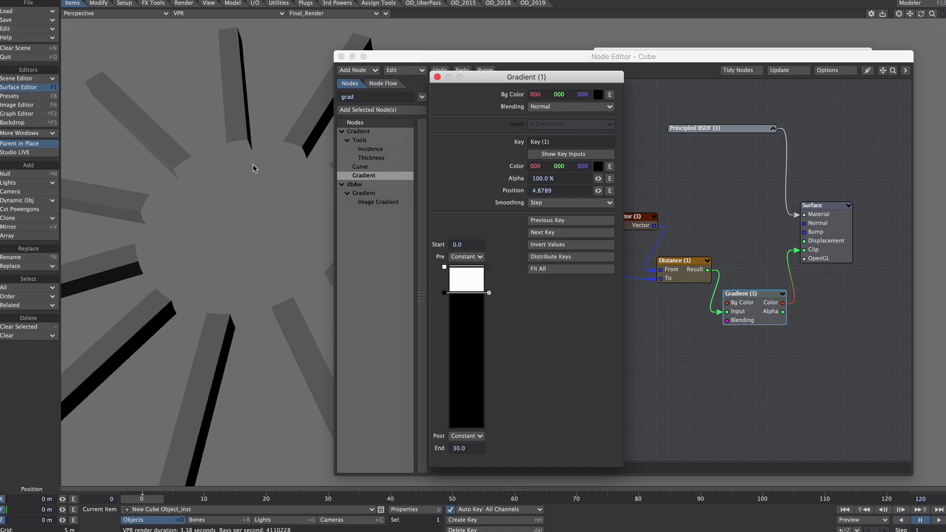
click(437, 77)
click(341, 57)
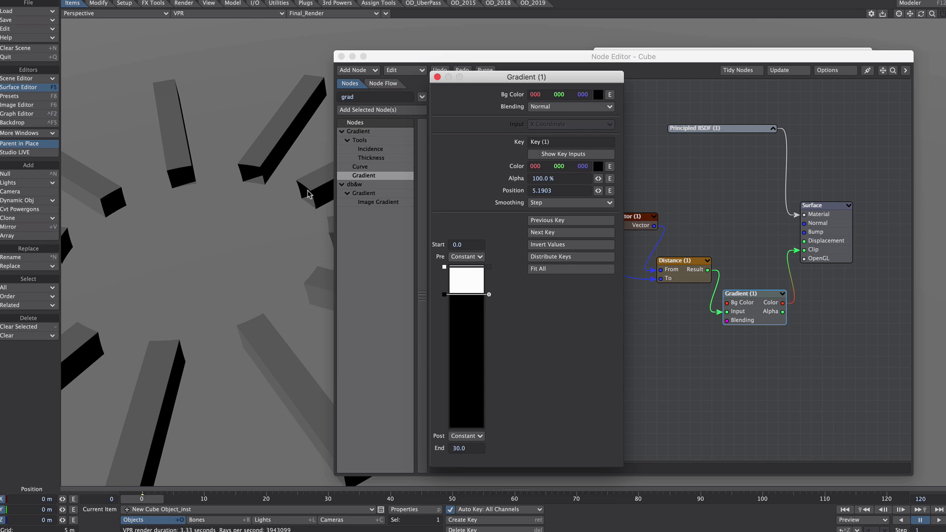
- Add a Switch material node and connect the Input node's Surface Side to its Switch input
key(shift+h)
click(374, 315)
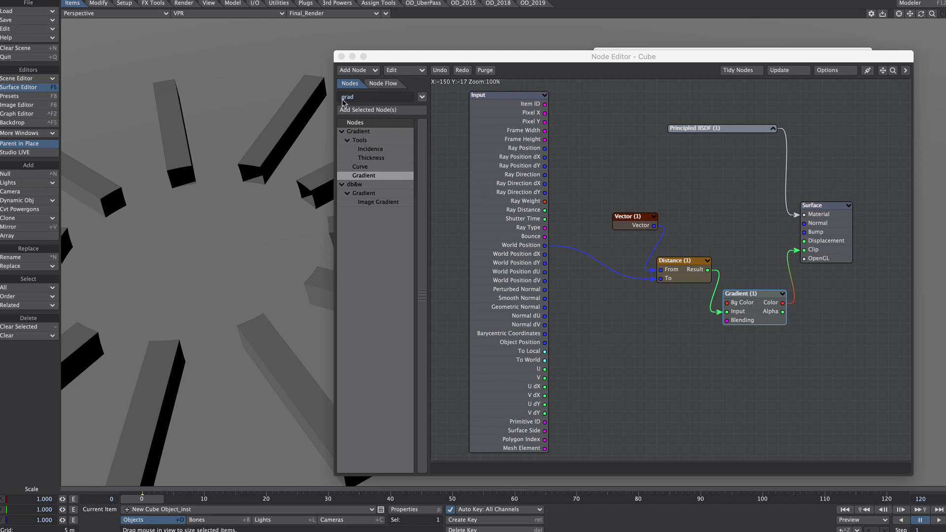
click(371, 97)
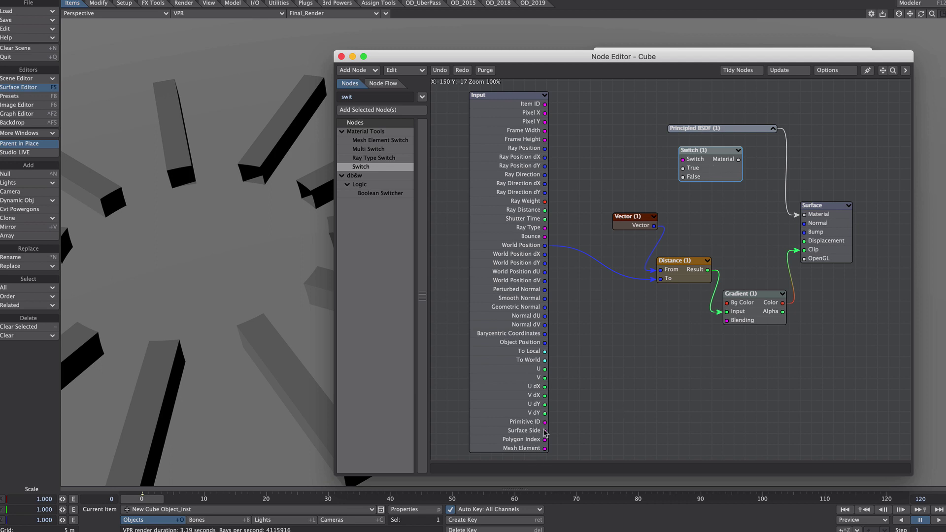
drag(545, 430, 720, 160)
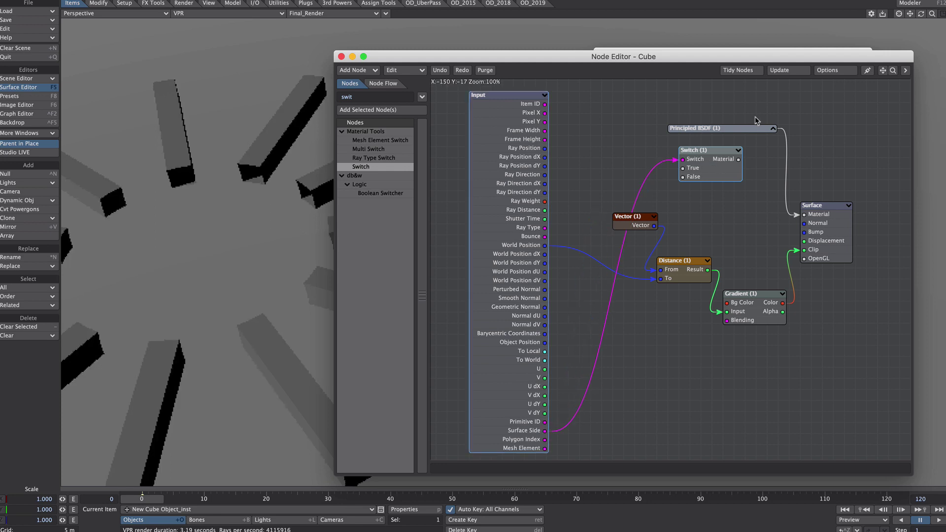
- Connect the Principled BSDF's Material to the Switch node's False input and the Switch's Material output to the Surface's Material input
drag(740, 130, 653, 101)
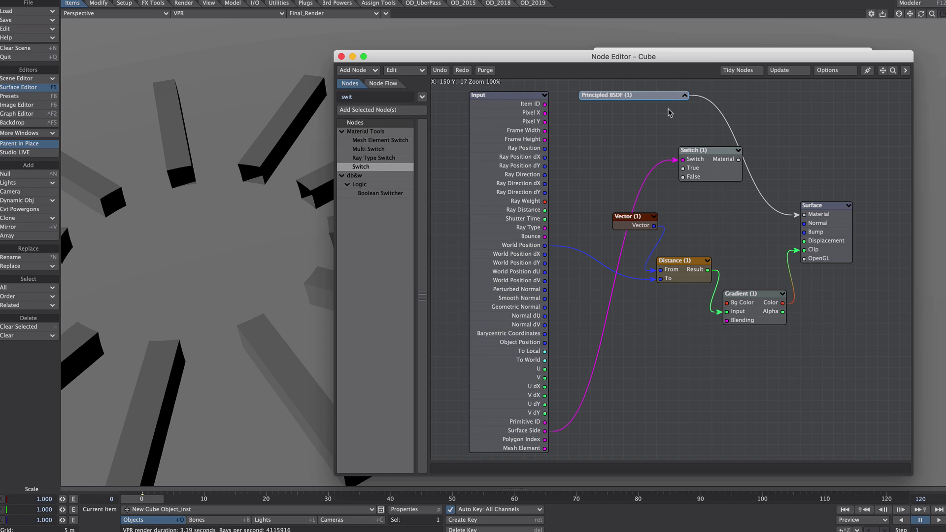
click(685, 95)
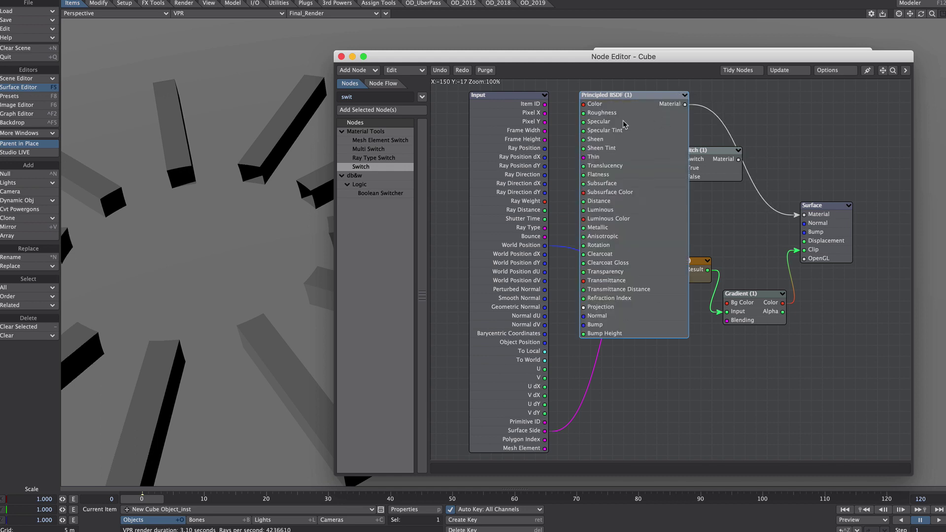
drag(623, 123, 578, 123)
drag(641, 105, 683, 168)
drag(739, 160, 827, 216)
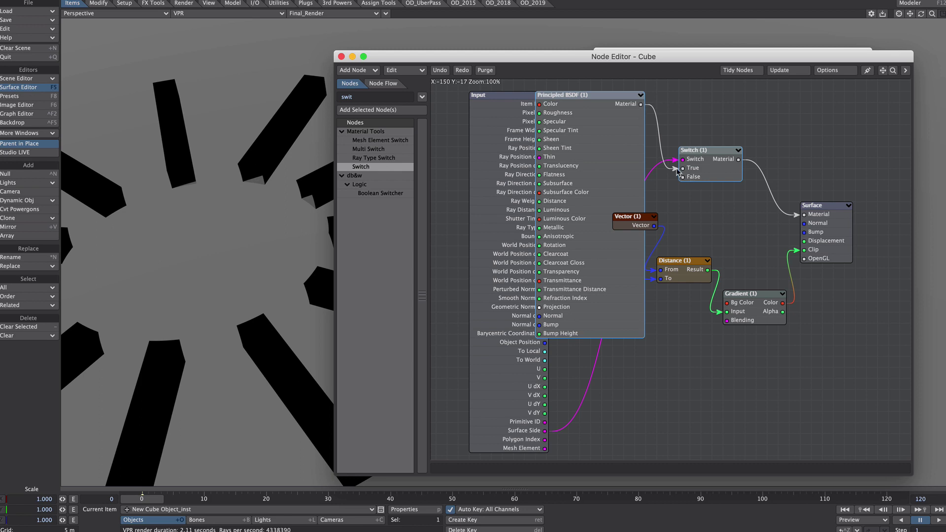
drag(682, 168, 682, 177)
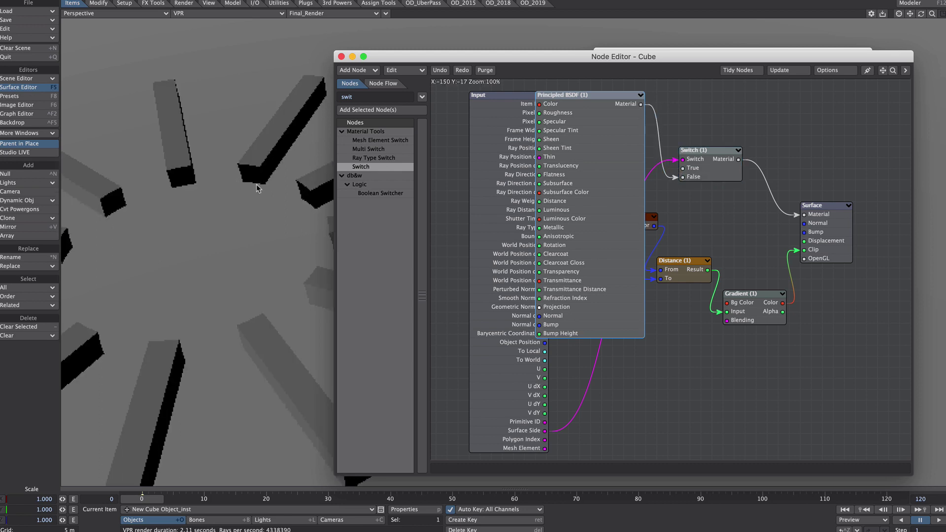
- Add a Standard material node, connect its Material output to the Switch node's True input, and collapse it
click(359, 99)
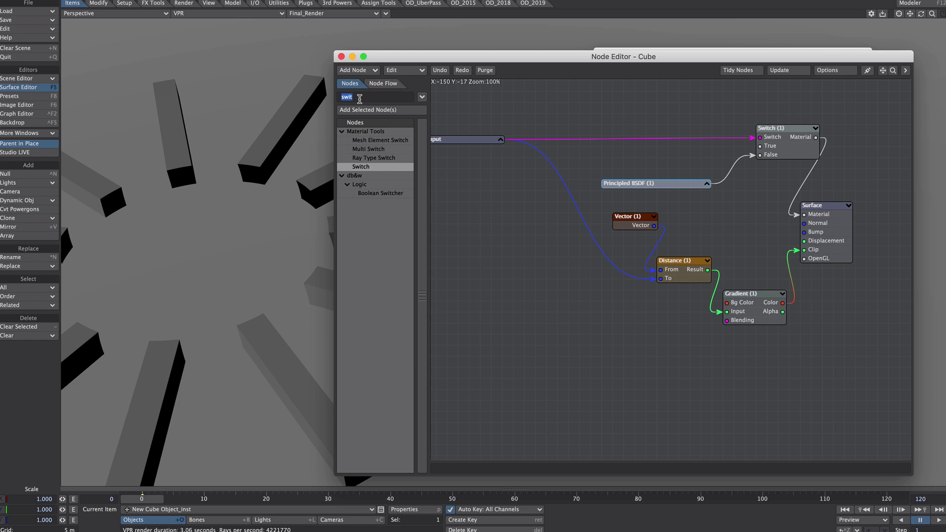
text(st)
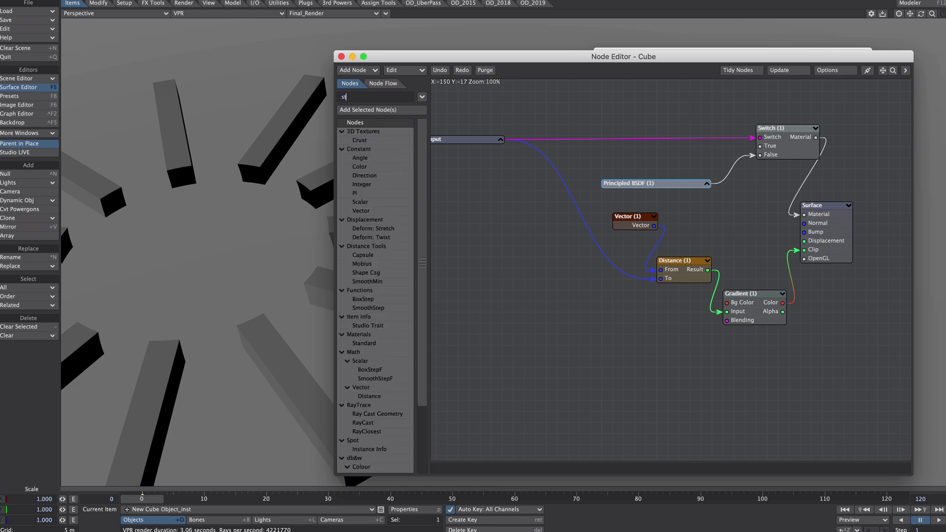
text(an)
double_click(363, 255)
drag(468, 172, 760, 146)
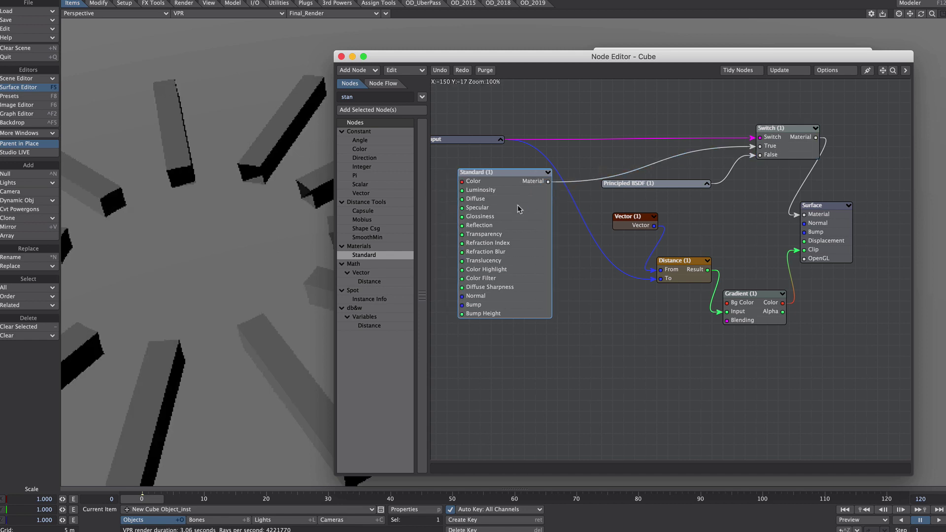
click(547, 172)
- Set the Standard node's Luminosity to 100% and its Diffuse and Specular to 0%
double_click(533, 173)
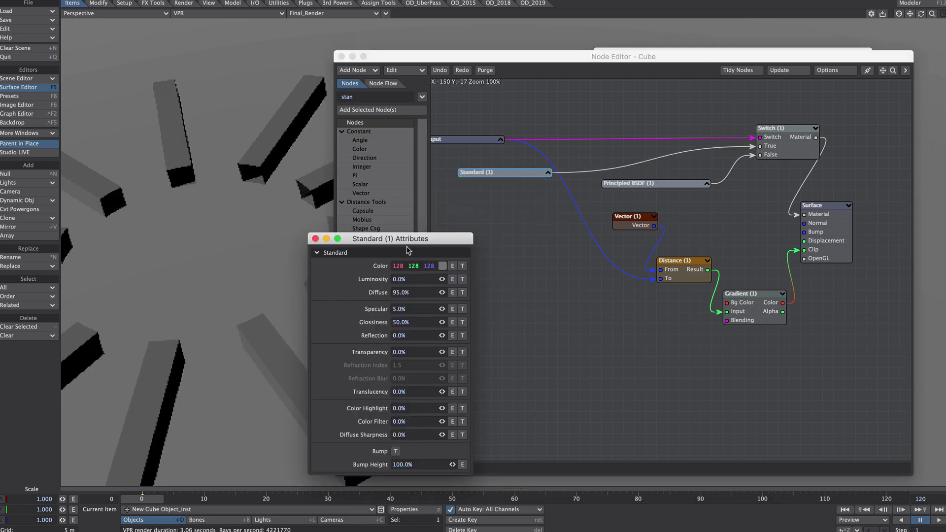
drag(406, 250, 584, 177)
click(594, 205)
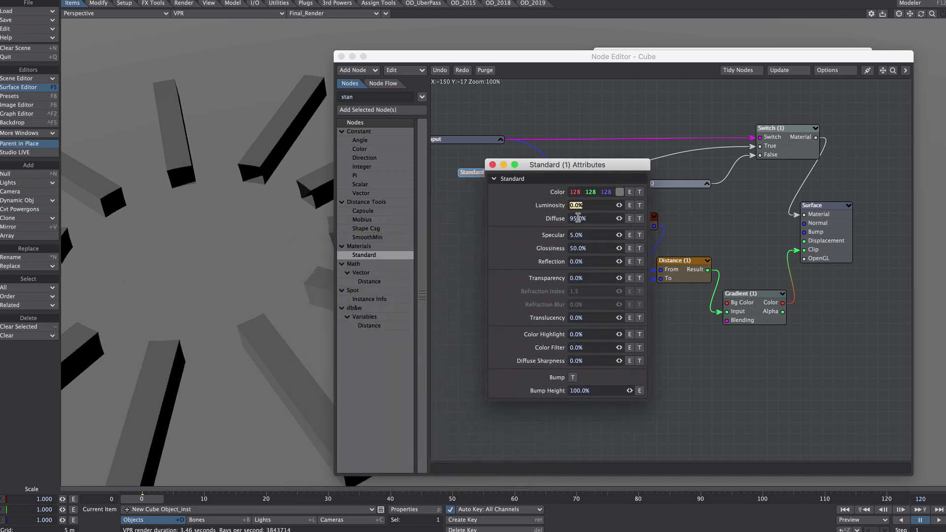
text(100)
key(Tab)
text(0)
key(Tab)
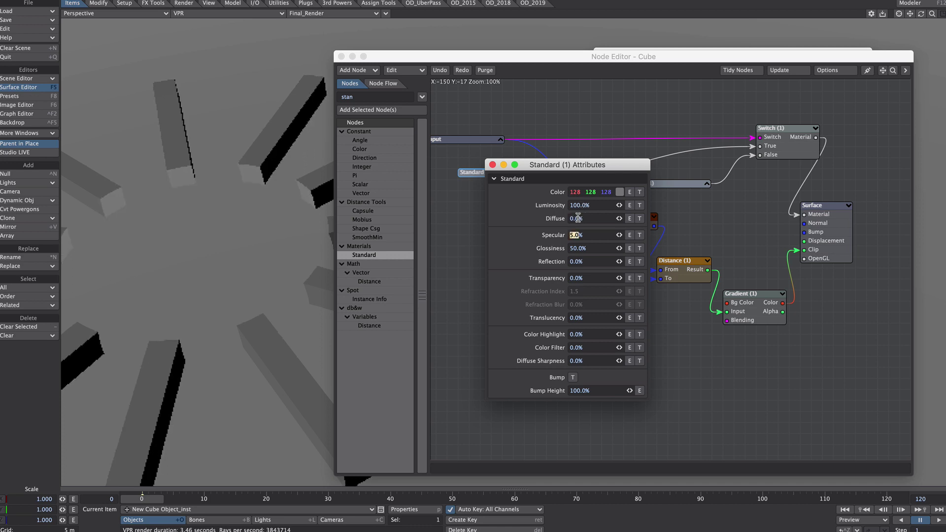
key(F5)
key(F5)
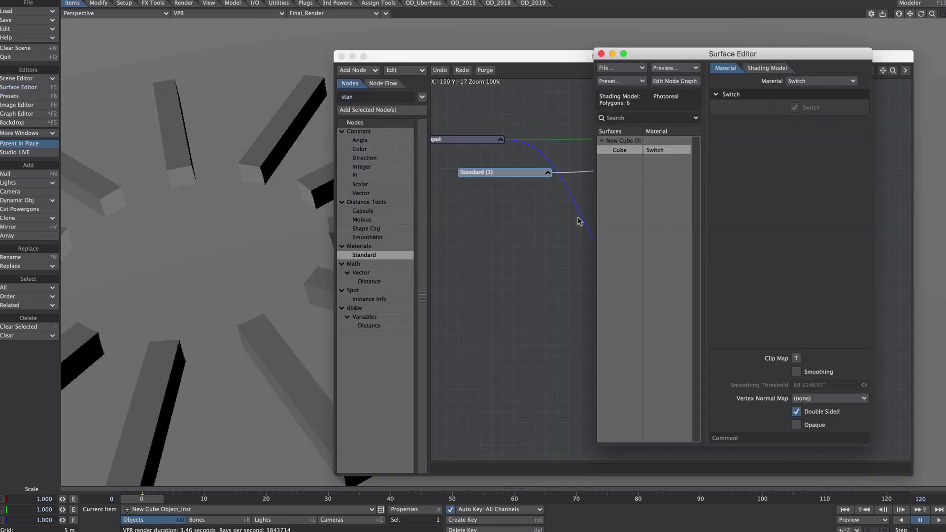
click(664, 82)
- Set the Standard node's color to yellow with RGB 255, 207, 62 and close its settings
double_click(489, 173)
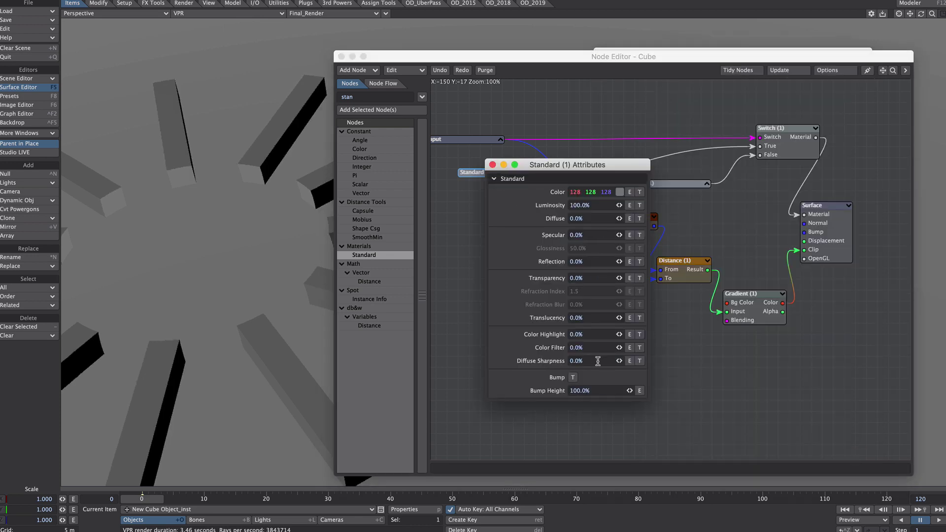
click(619, 193)
click(454, 364)
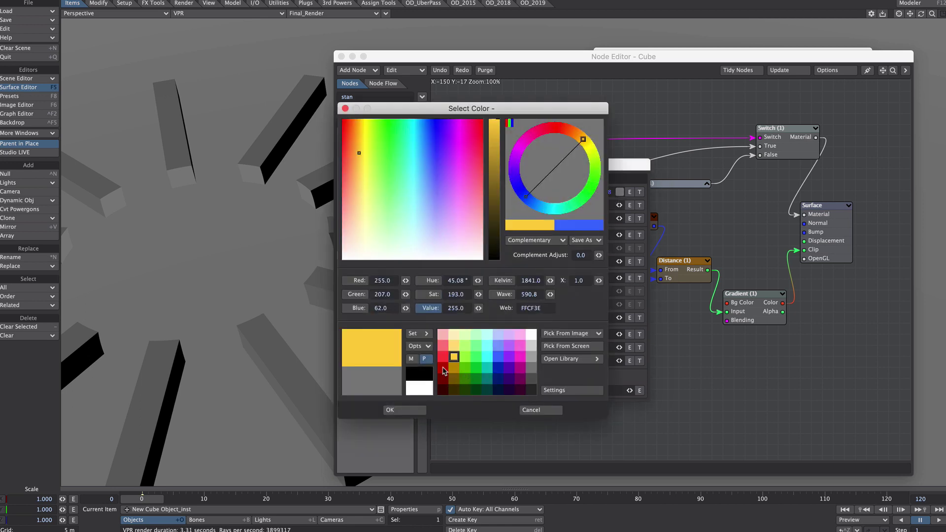
click(403, 409)
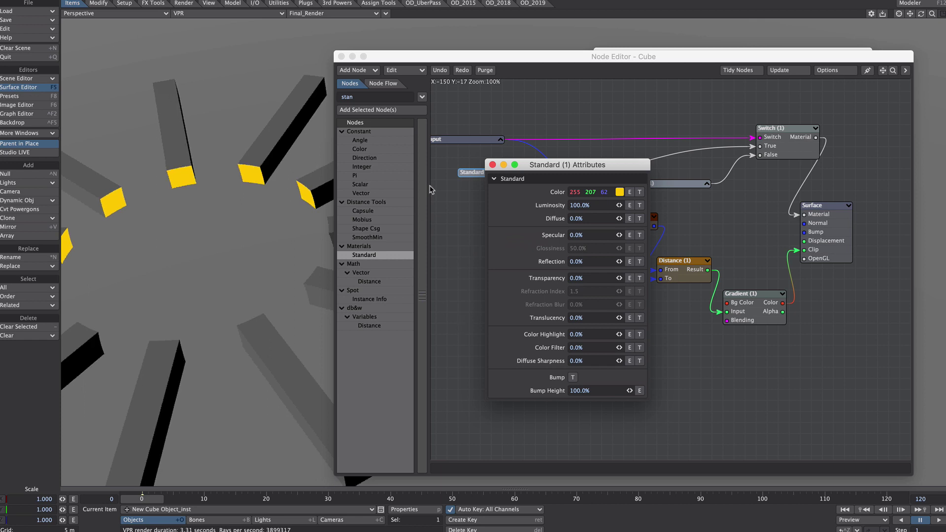
click(492, 164)
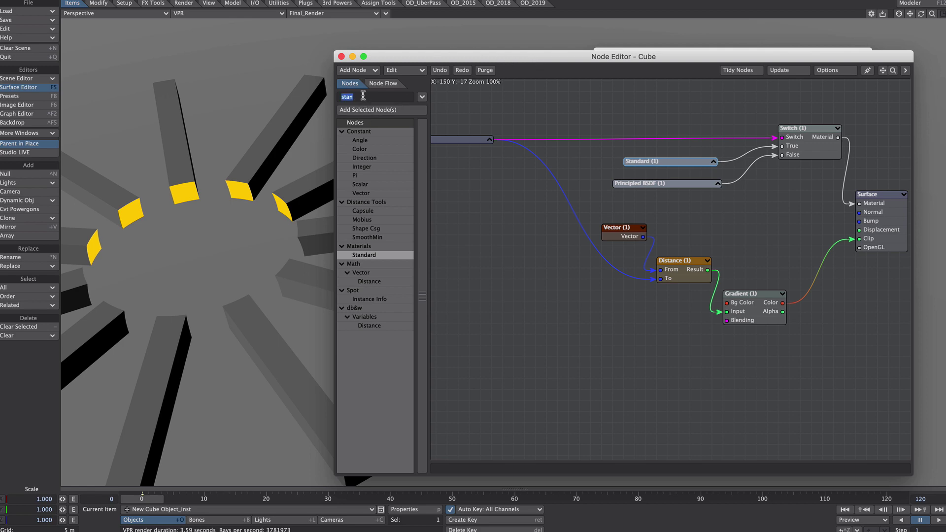
- Add an Instance Info node and a Random Scalar node to the cube's surface node network
text(inst)
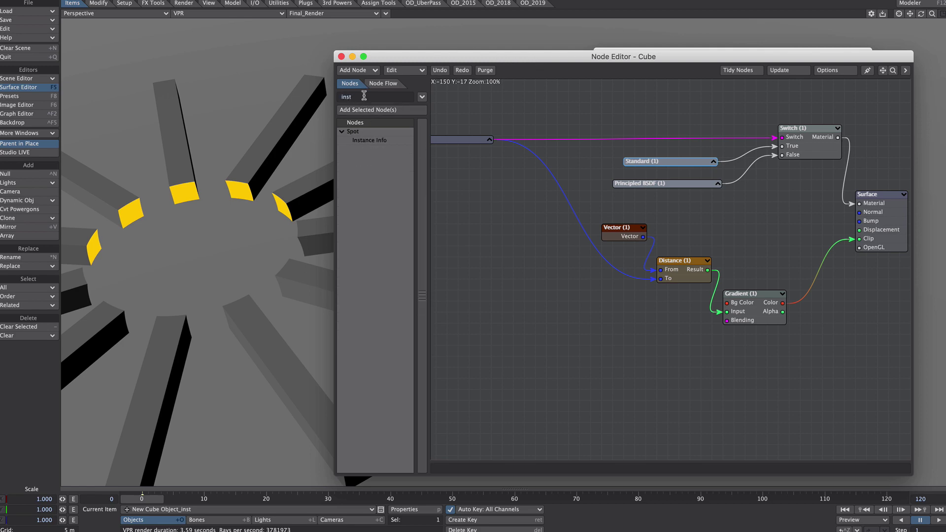
drag(362, 141, 486, 241)
double_click(353, 95)
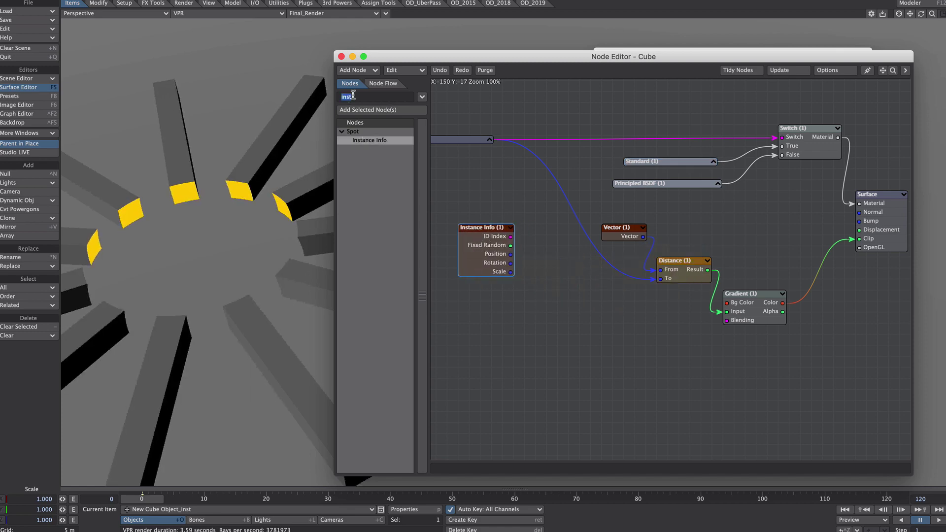
text(ran)
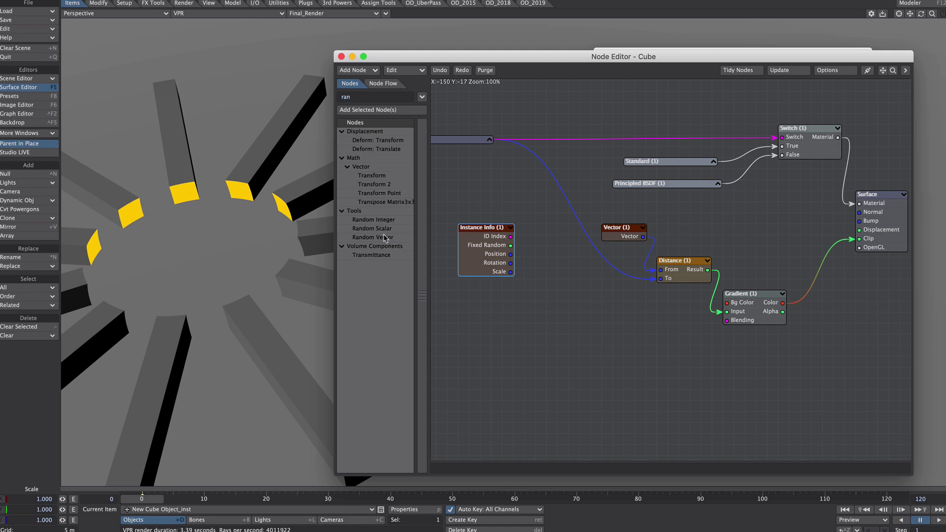
drag(384, 233, 543, 334)
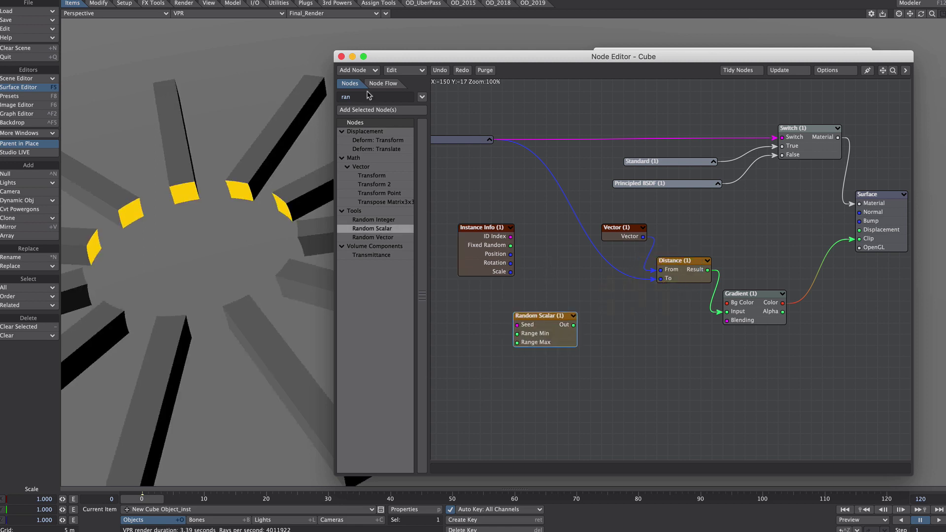
- Add a scalar Multiply node and connect the Instance Info's Fixed Random output to its A input
text(multi)
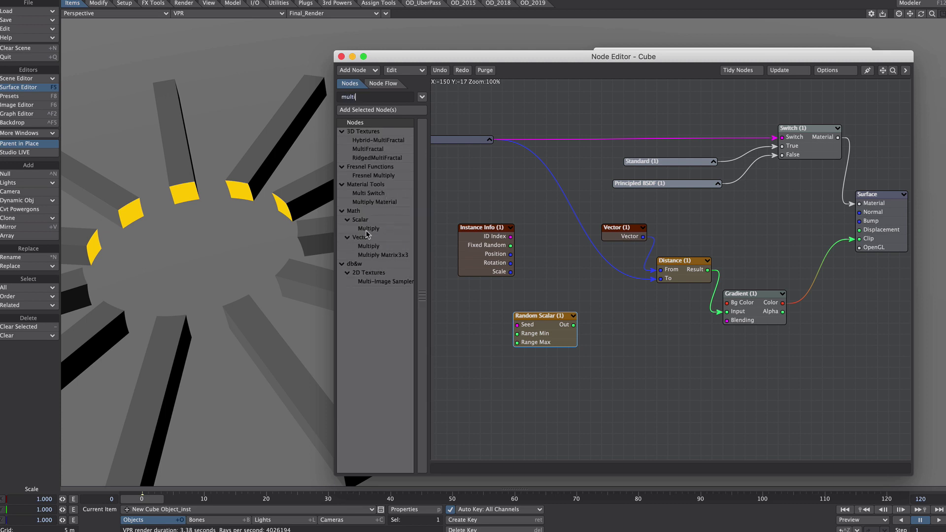
drag(370, 231, 557, 286)
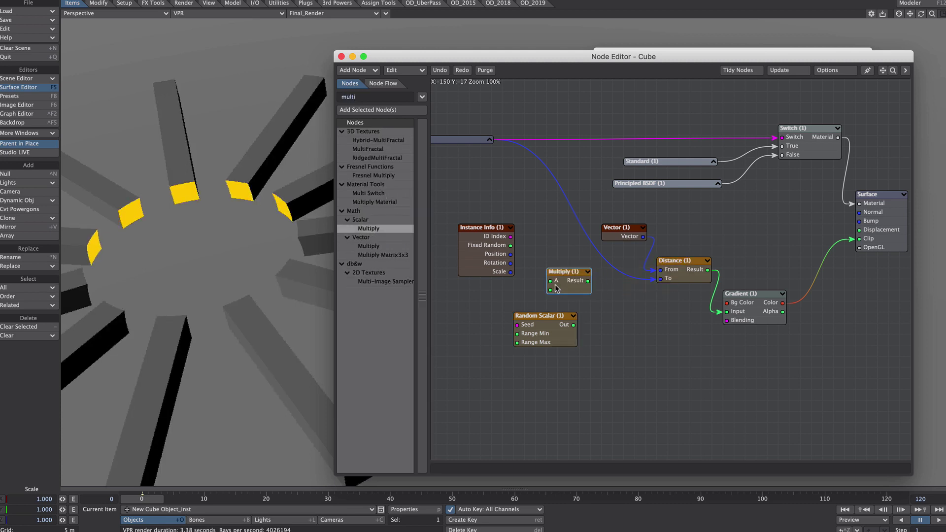
drag(510, 245, 551, 281)
- Set the Multiply node's B value to 64 and close its attributes
double_click(573, 286)
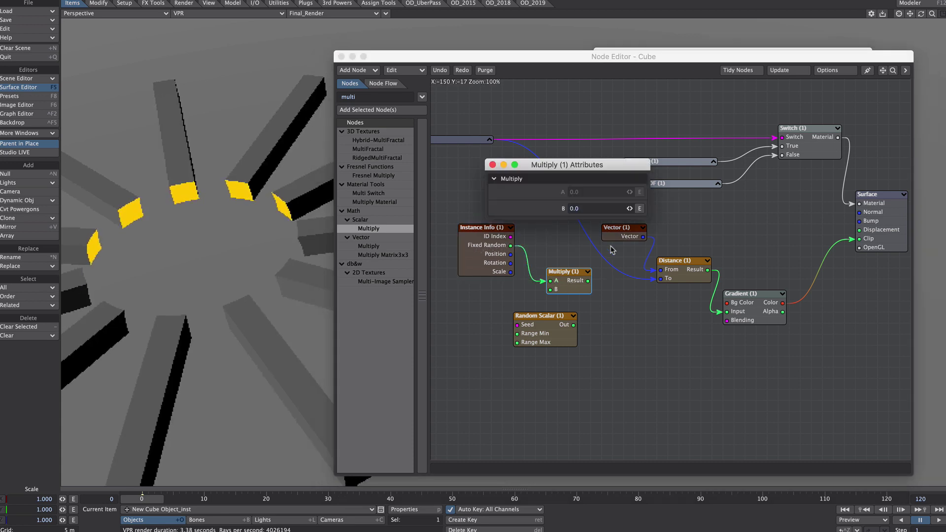
click(586, 208)
text(64)
key(Return)
click(492, 165)
- Connect the Multiply Result to the Random Scalar's Seed and enable the Random Scalar's Include Min and Include Max options
drag(587, 281, 540, 335)
double_click(540, 335)
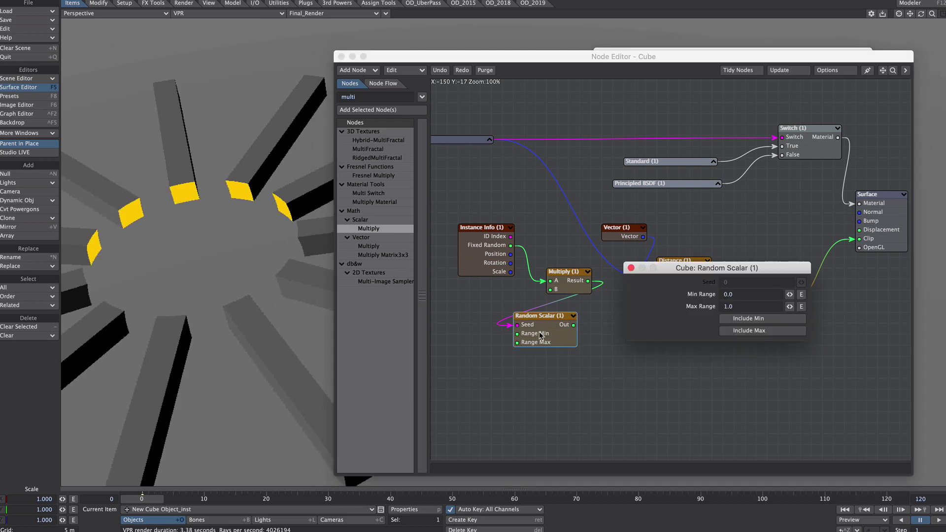
click(725, 320)
click(724, 331)
click(631, 268)
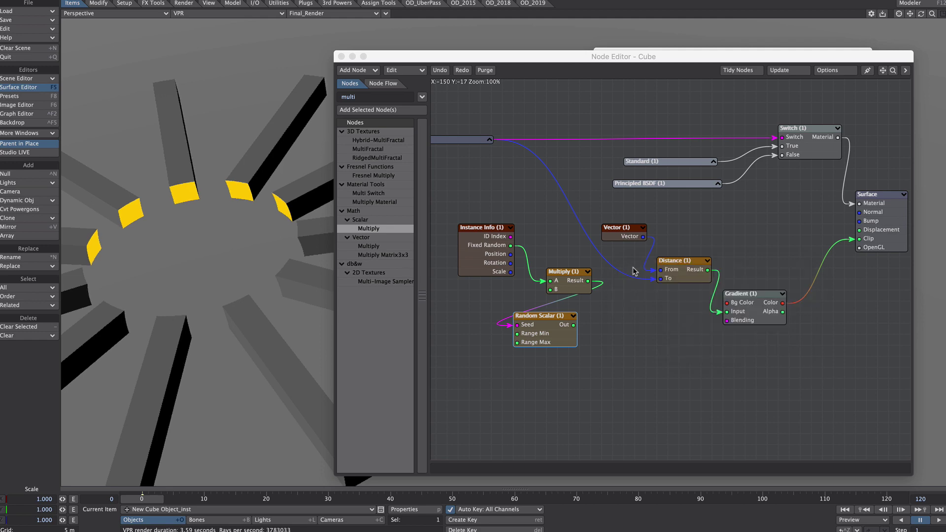
- Add a second Gradient node beside the Random Scalar and connect the Random Scalar's Out to its Input
click(365, 96)
text(grad)
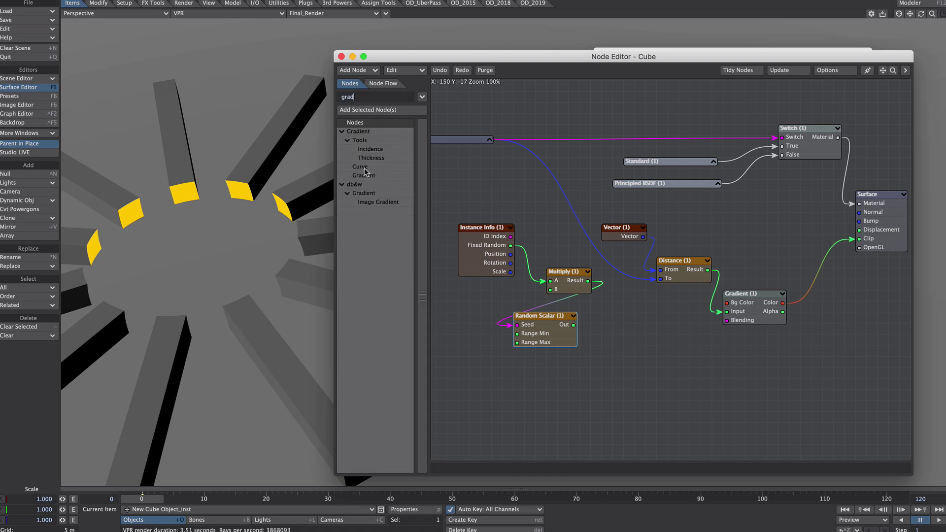
double_click(364, 173)
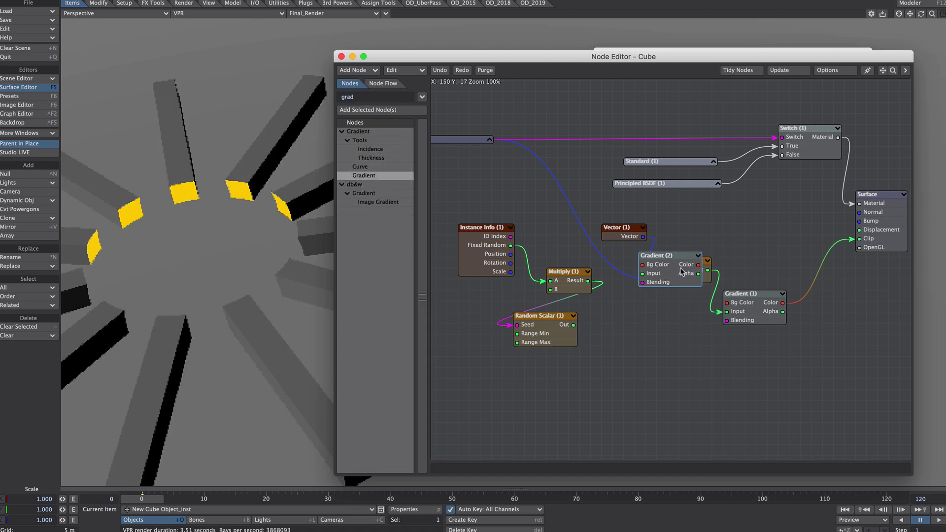
drag(681, 271, 655, 353)
drag(573, 325, 617, 355)
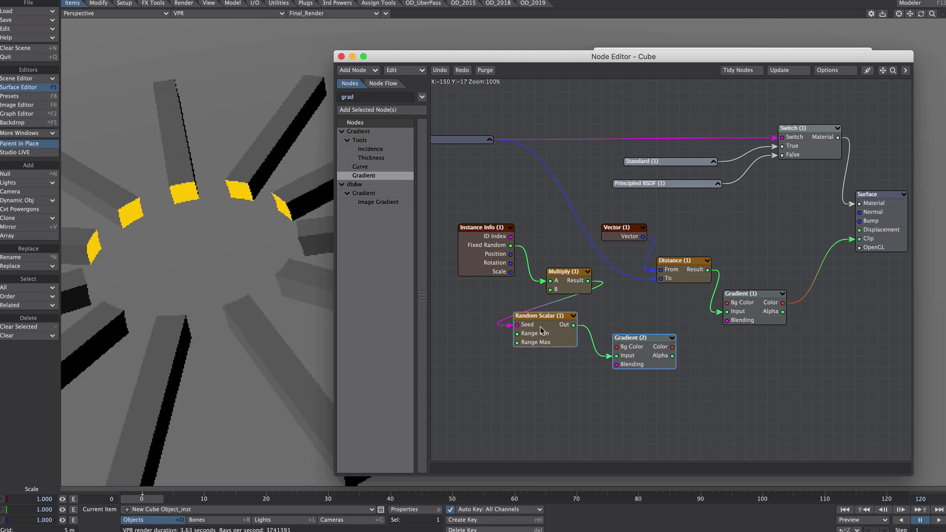
- Set the second gradient's start key color to magenta with RGB 255, 62, 207
double_click(642, 347)
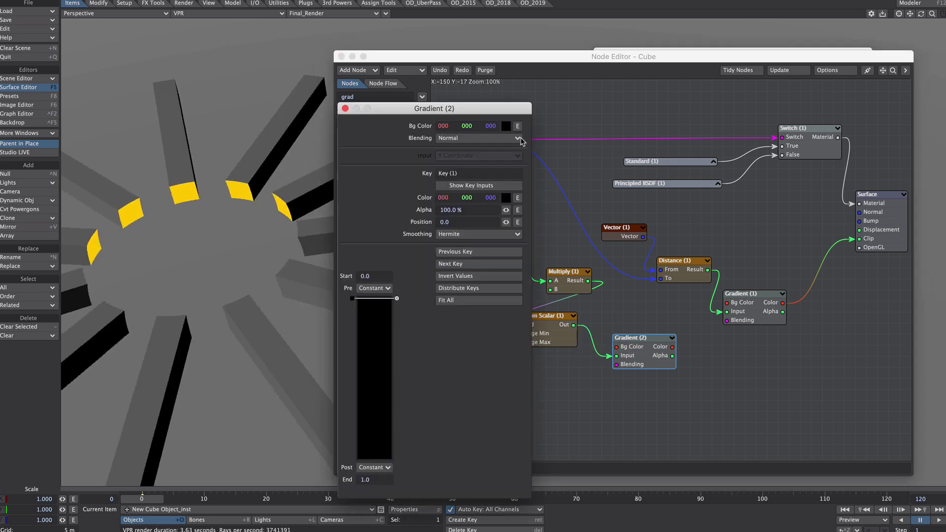
drag(457, 105, 605, 55)
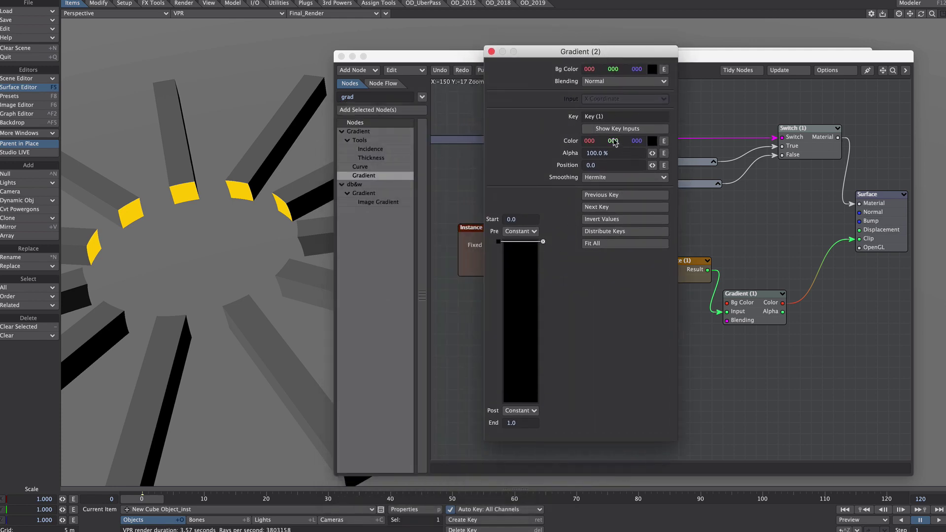
click(652, 141)
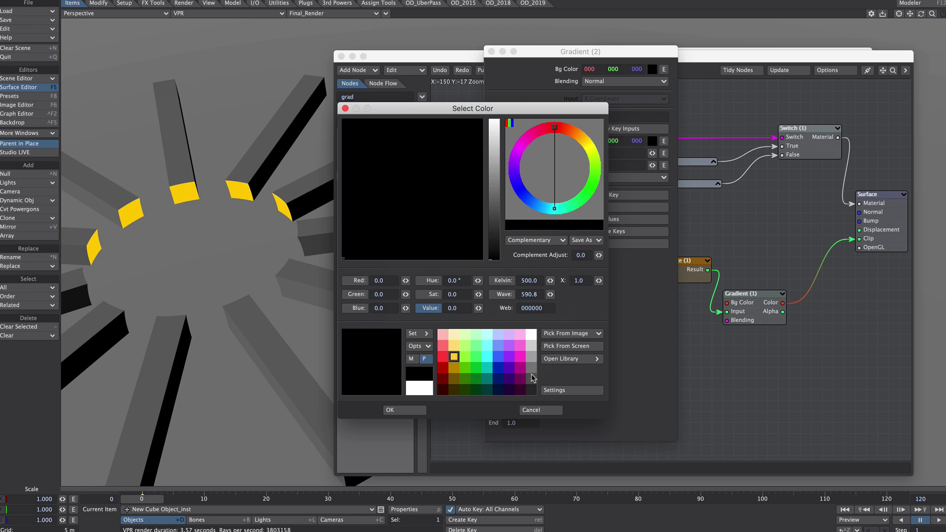
click(523, 359)
click(389, 410)
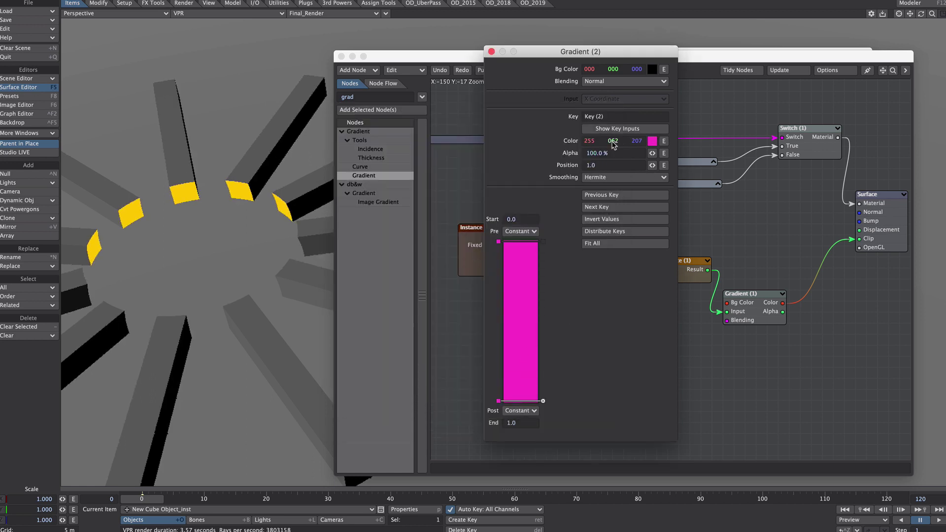
- Set the color of the gradient's end key at position 1.0 to yellow
click(652, 142)
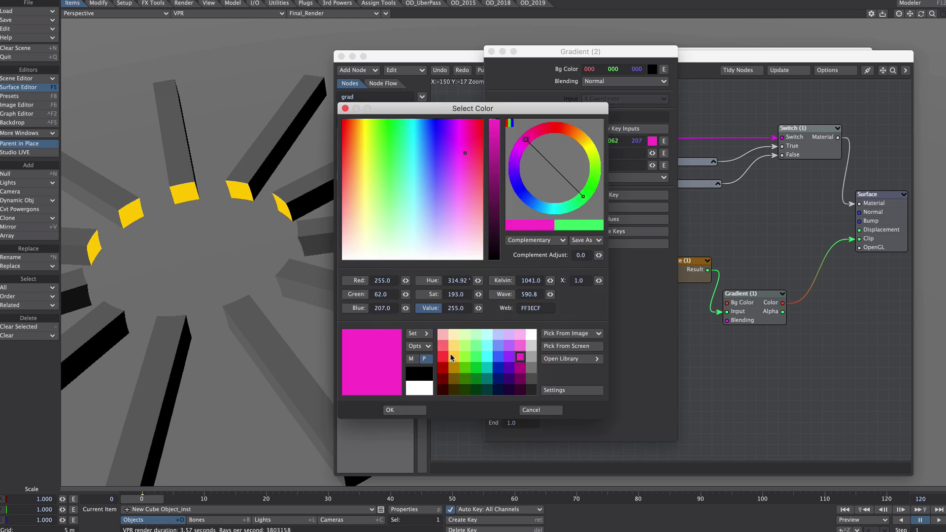
click(453, 360)
click(402, 409)
- Add a middle gradient key at about position 0.51, color it green with RGB 62, 255, 111, and close the gradient settings
click(509, 323)
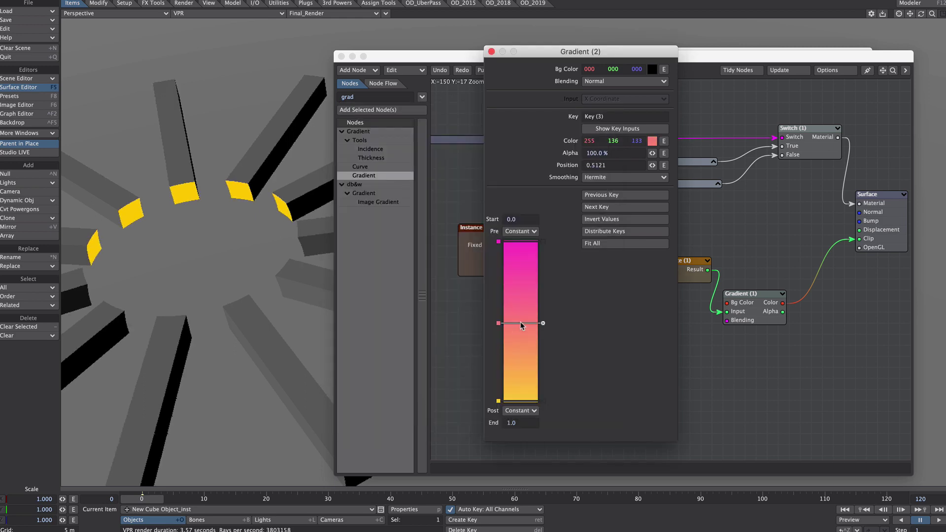
click(652, 141)
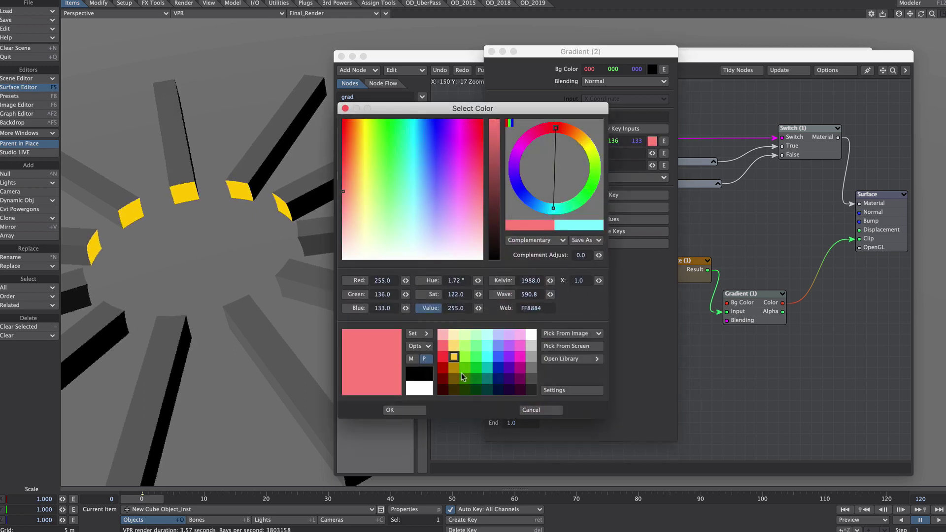
click(473, 358)
click(410, 410)
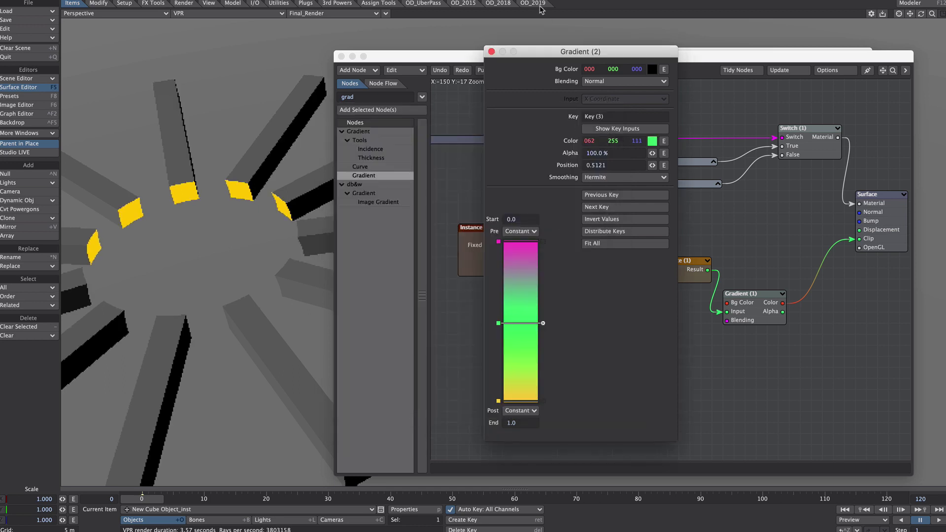
click(491, 52)
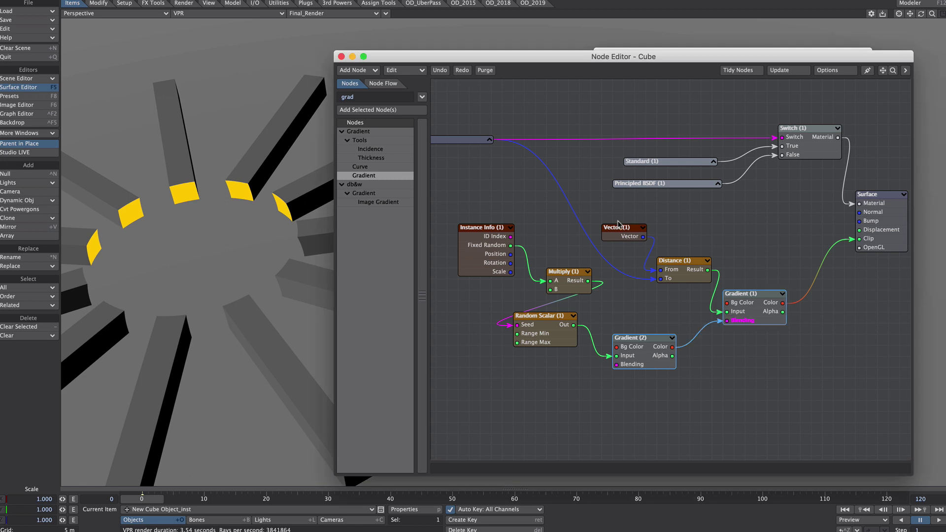
- Connect the second gradient's Color output to the Color inputs of the Principled BSDF and Standard nodes
drag(673, 347, 639, 188)
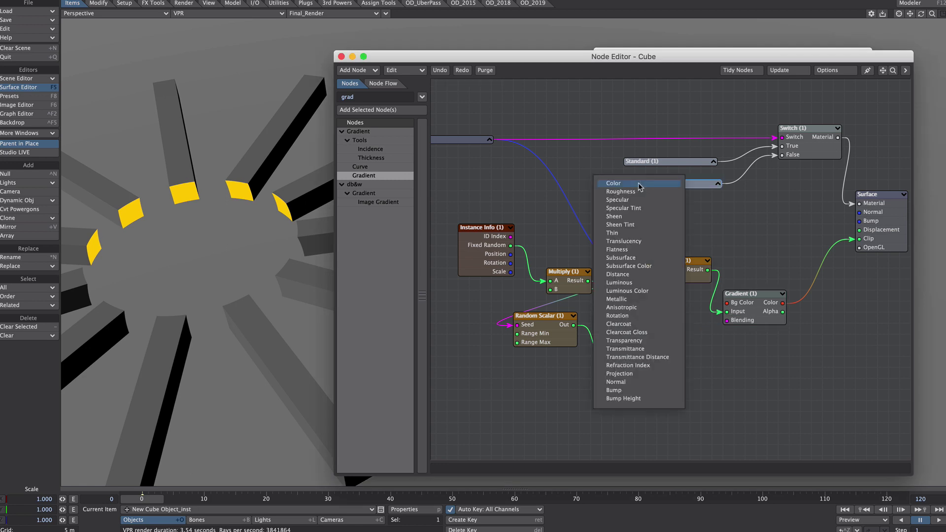
click(638, 184)
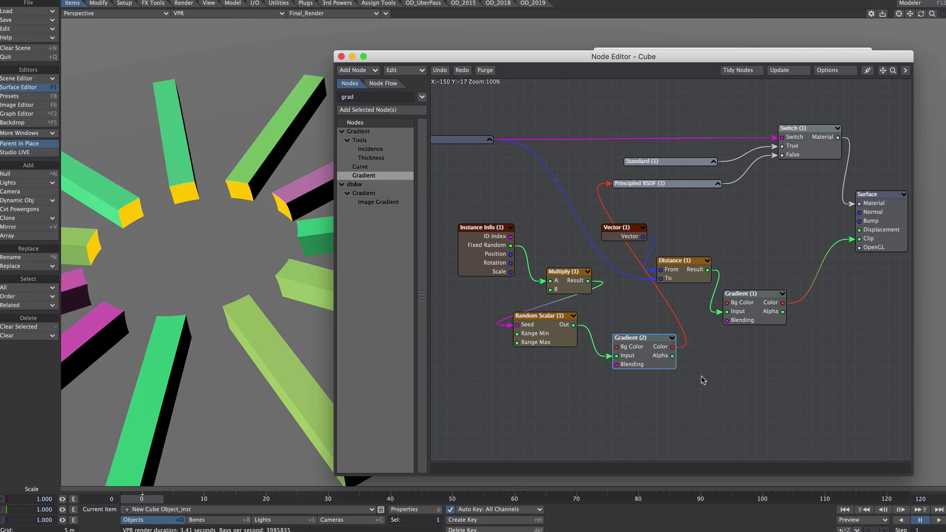
drag(674, 350, 628, 158)
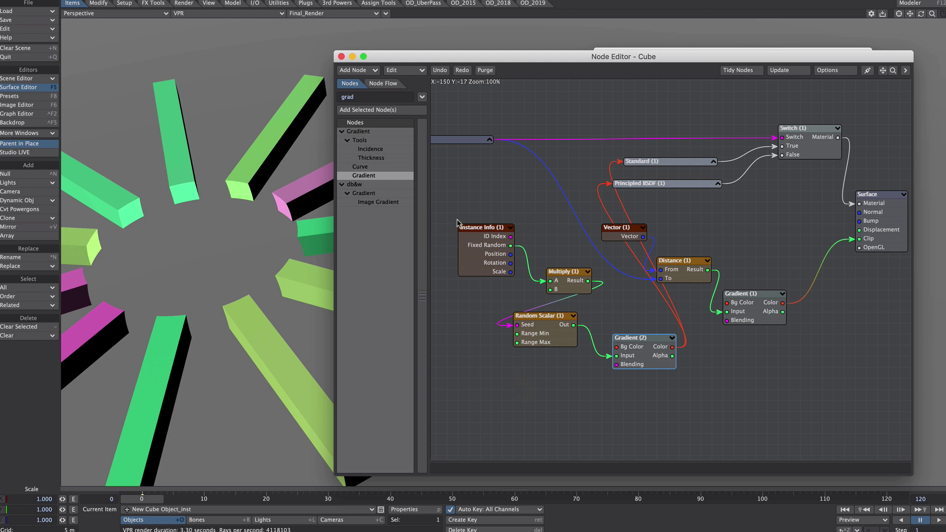
- Add a ColorTool node and connect the second gradient's Color output to its Color input
drag(450, 241, 625, 349)
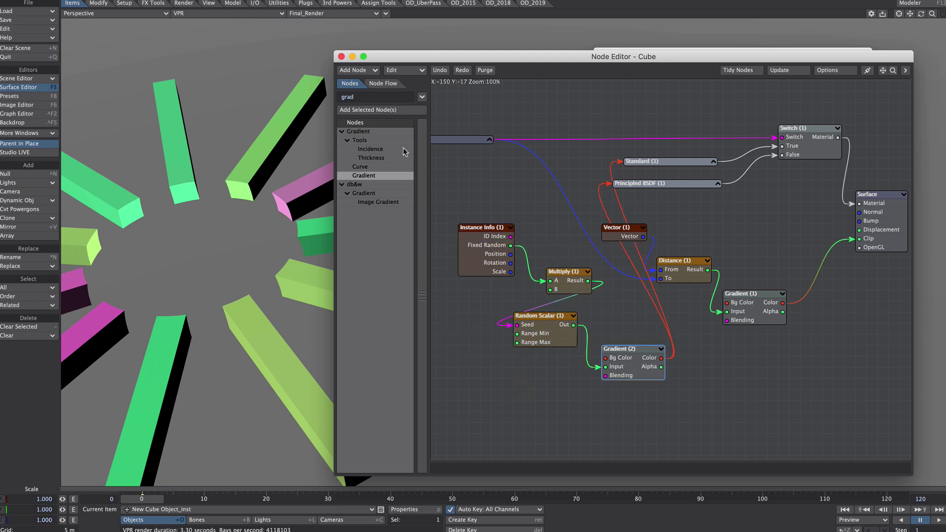
double_click(366, 97)
text(colo)
double_click(365, 184)
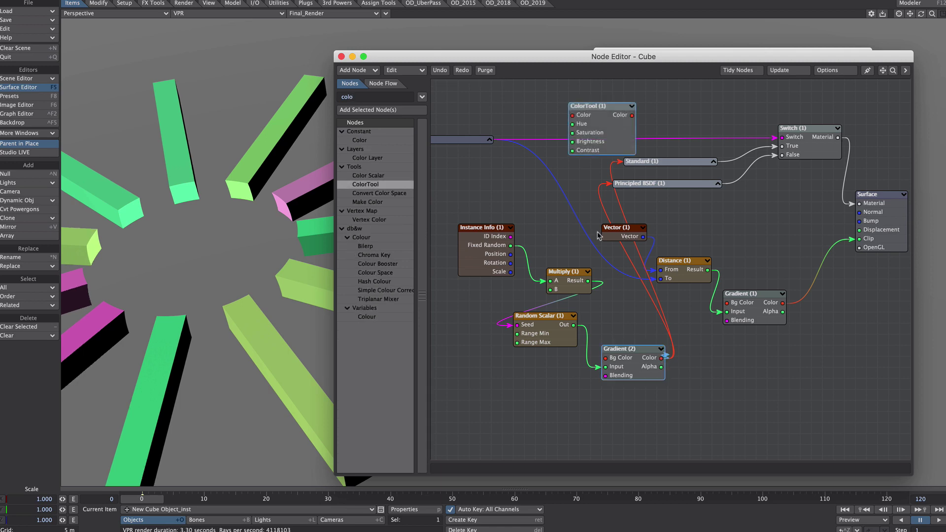
drag(598, 235, 572, 114)
- Lower the ColorTool node's Saturation to 74% and its Brightness to -8%
right_click(627, 146)
double_click(596, 123)
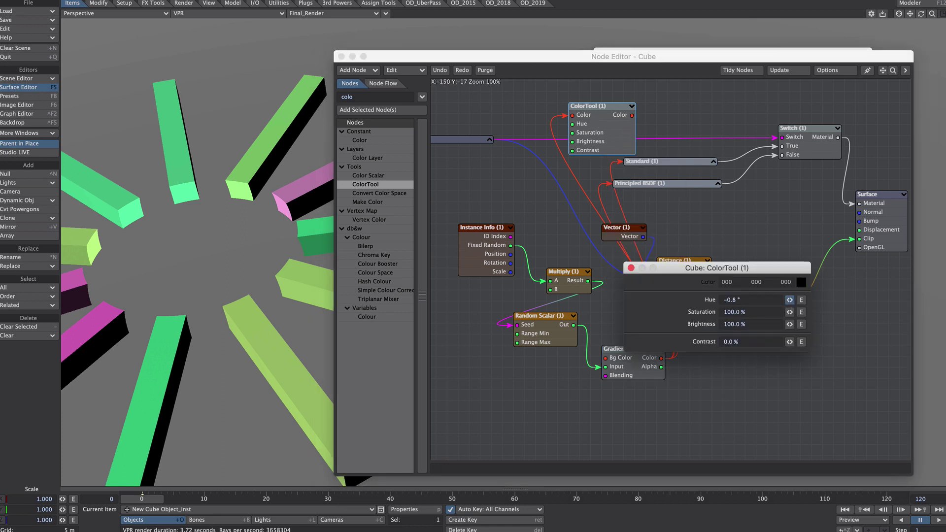
drag(789, 312, 789, 327)
- Connect the ColorTool's Color output to the Standard node's Color input and raise its Brightness to a slightly darker shade than the cubes
drag(632, 115, 642, 165)
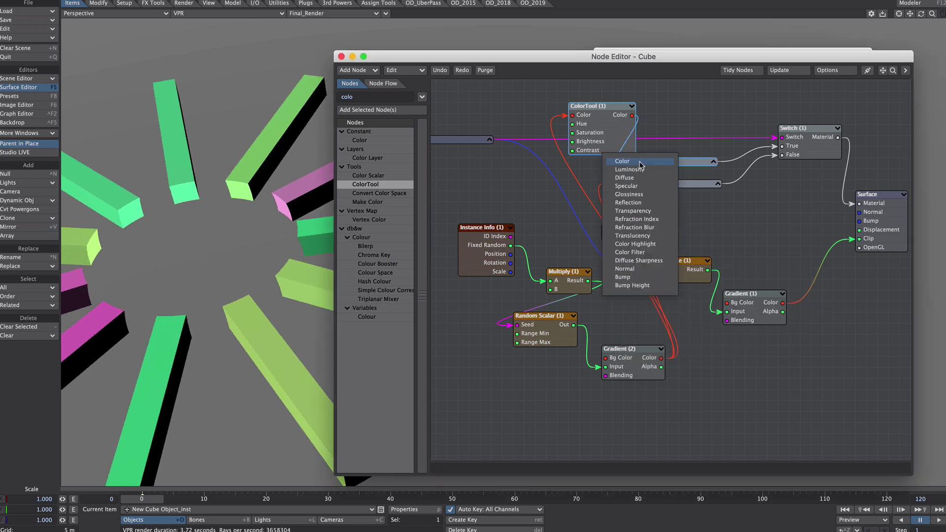
click(640, 163)
double_click(624, 138)
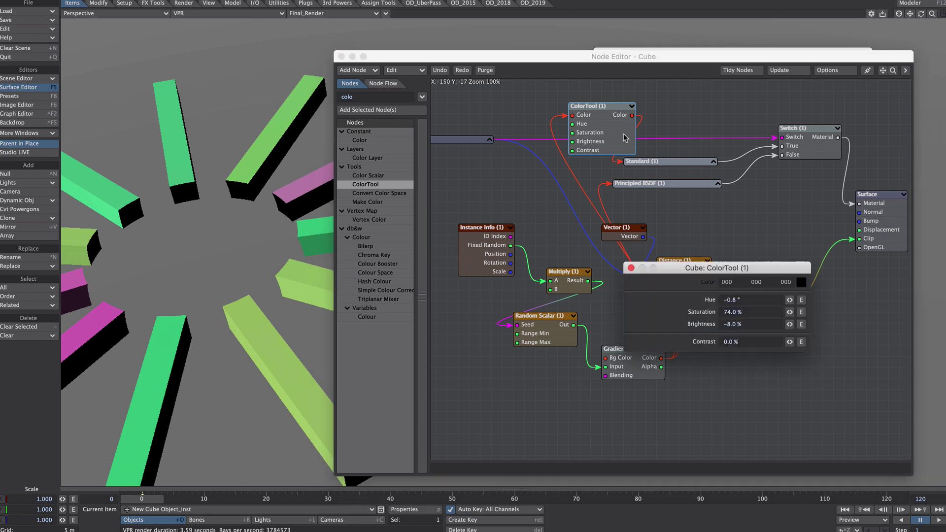
click(493, 56)
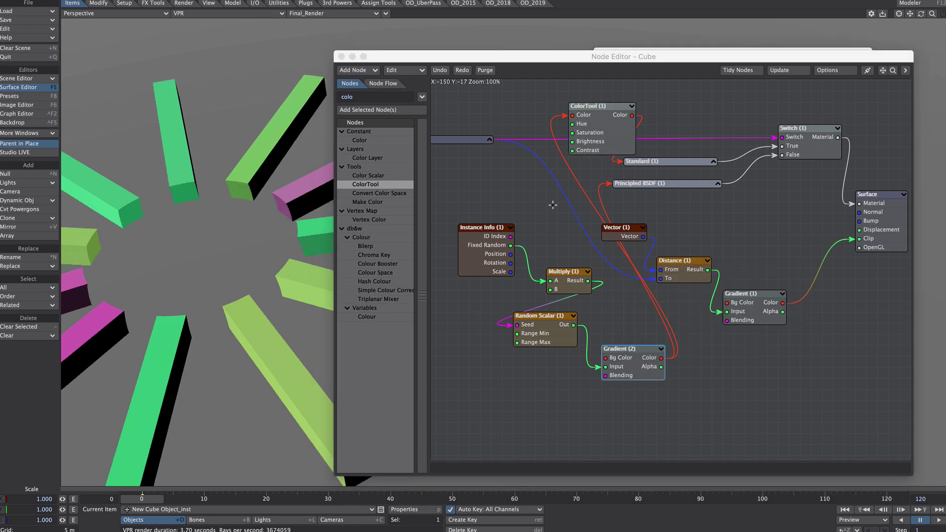
- Check the Random Scalar's range settings, then set the Multiply node's B value to 654364
double_click(535, 326)
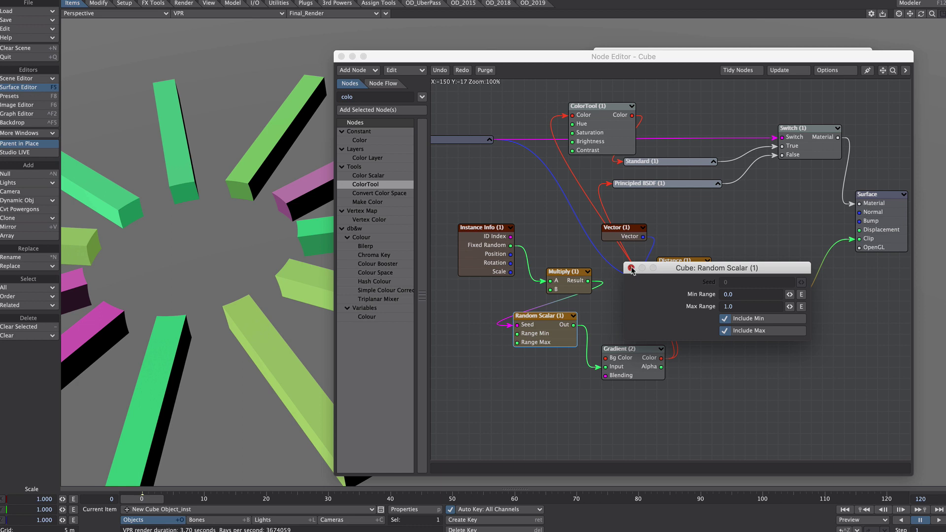
click(631, 269)
double_click(557, 284)
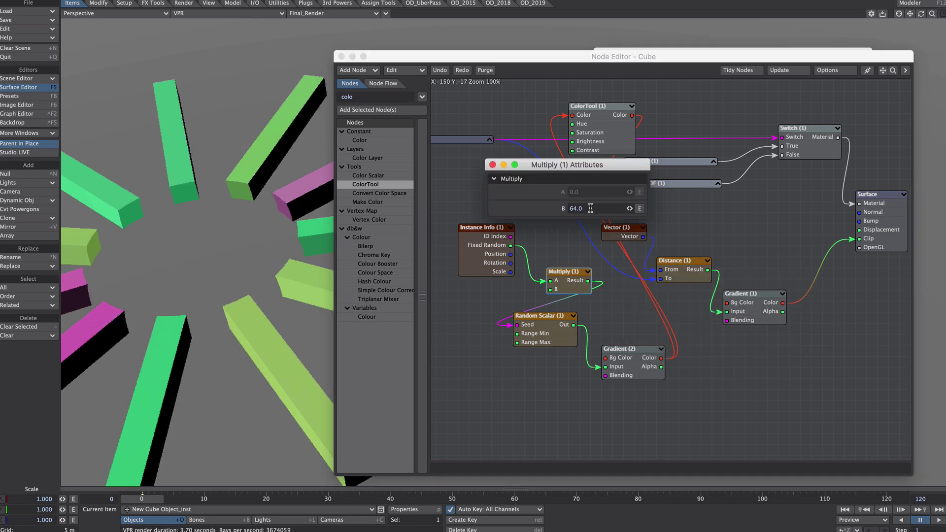
click(590, 208)
text(654364)
key(Return)
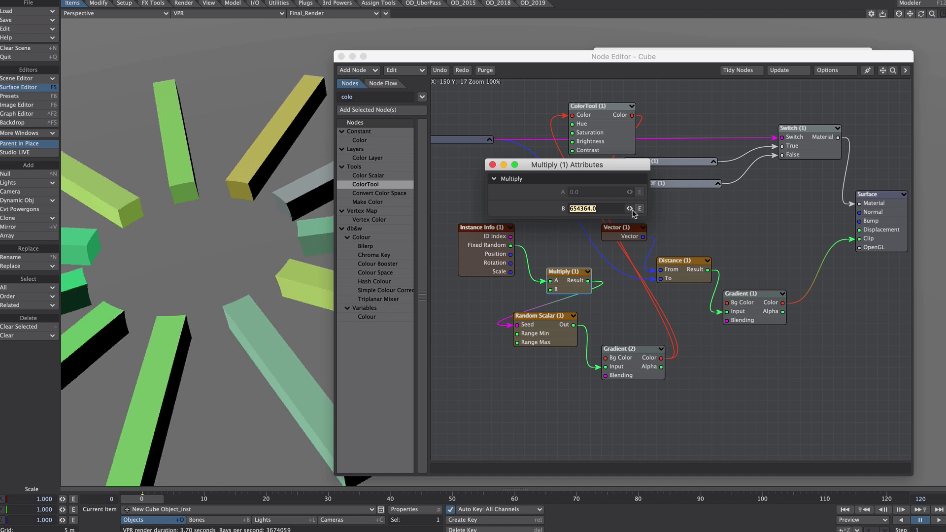
- Set the Multiply node's B value to 117364, fine-tune it for a different color distribution, and close the attributes
text(117364)
key(Return)
drag(629, 209, 631, 211)
click(492, 165)
- Open the settings of the second gradient that colors the instances
double_click(643, 371)
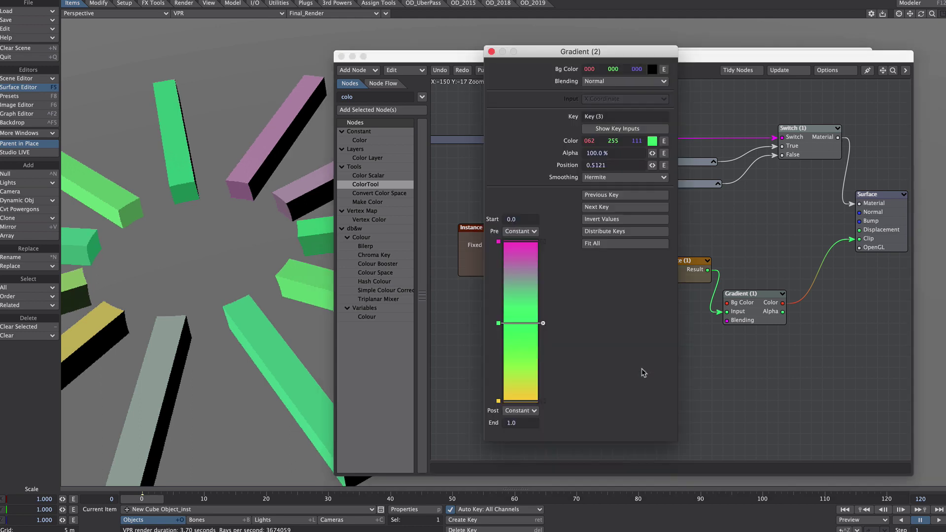